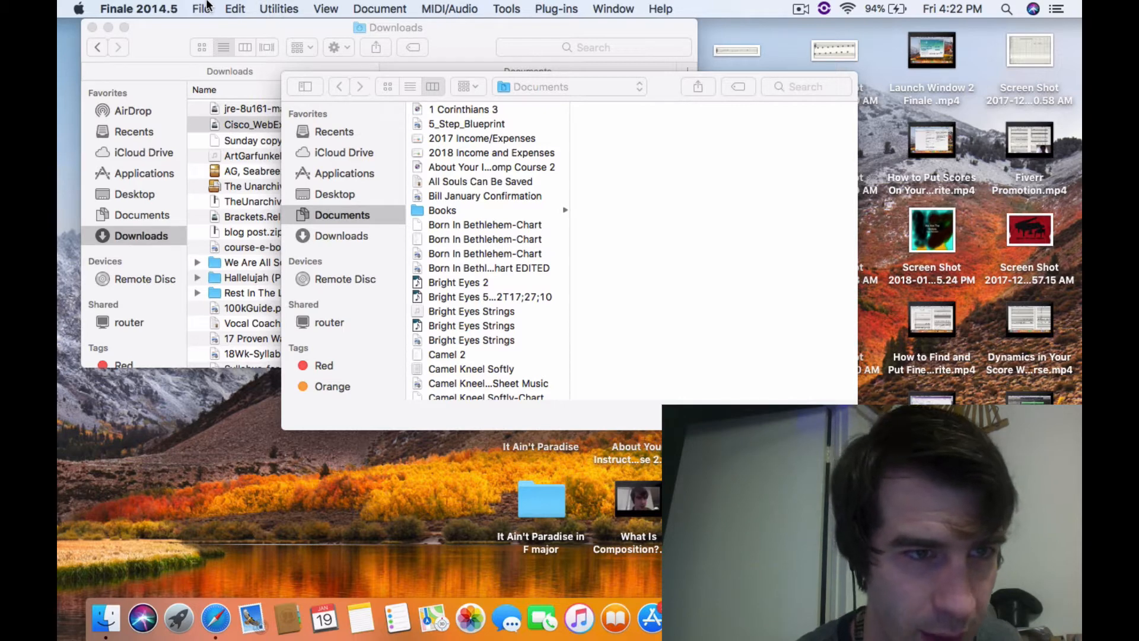
Create a new score from the String Orchestra.musx file in the Orchestral Templates folder
{"action": "left_click", "coordinate": [202, 9]}
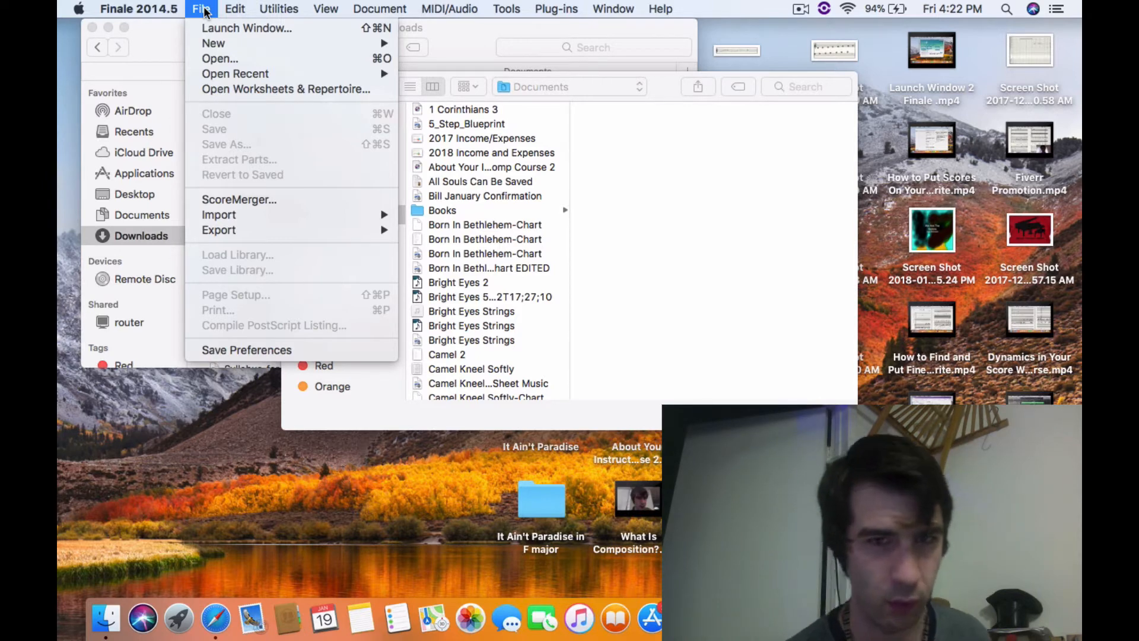
{"action": "mouse_move", "coordinate": [227, 46]}
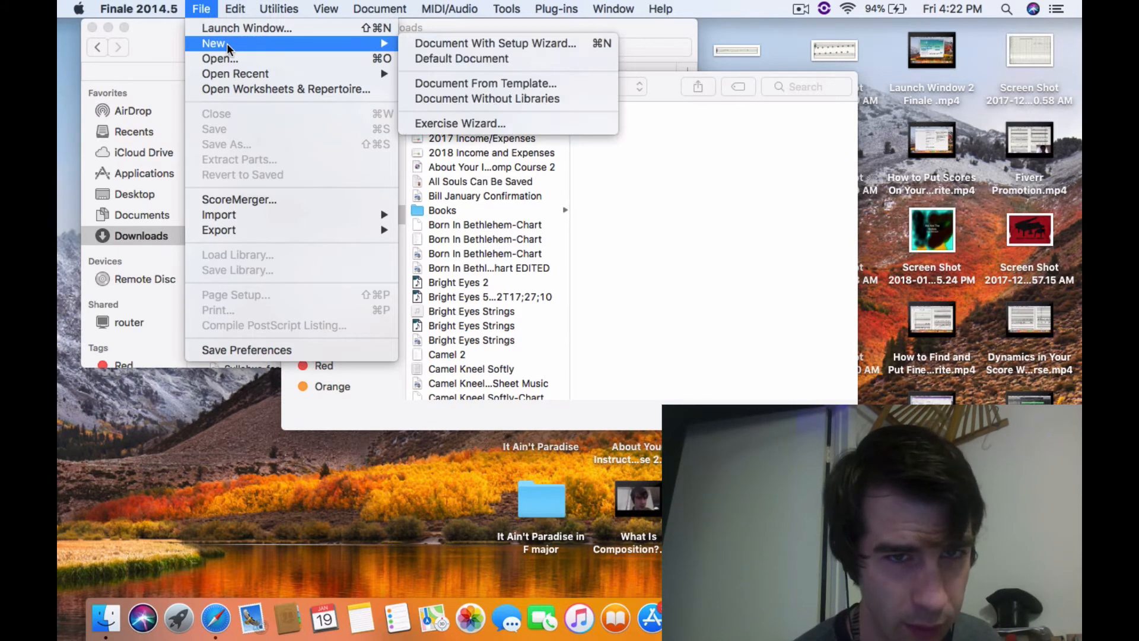
{"action": "left_click", "coordinate": [233, 27]}
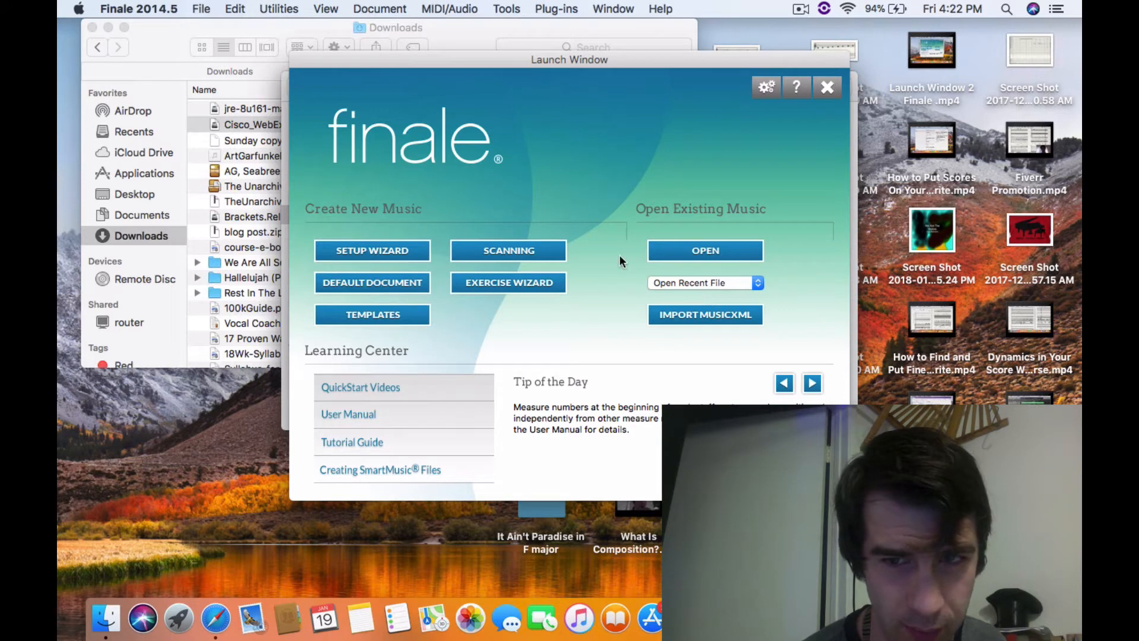
{"action": "left_click", "coordinate": [382, 315]}
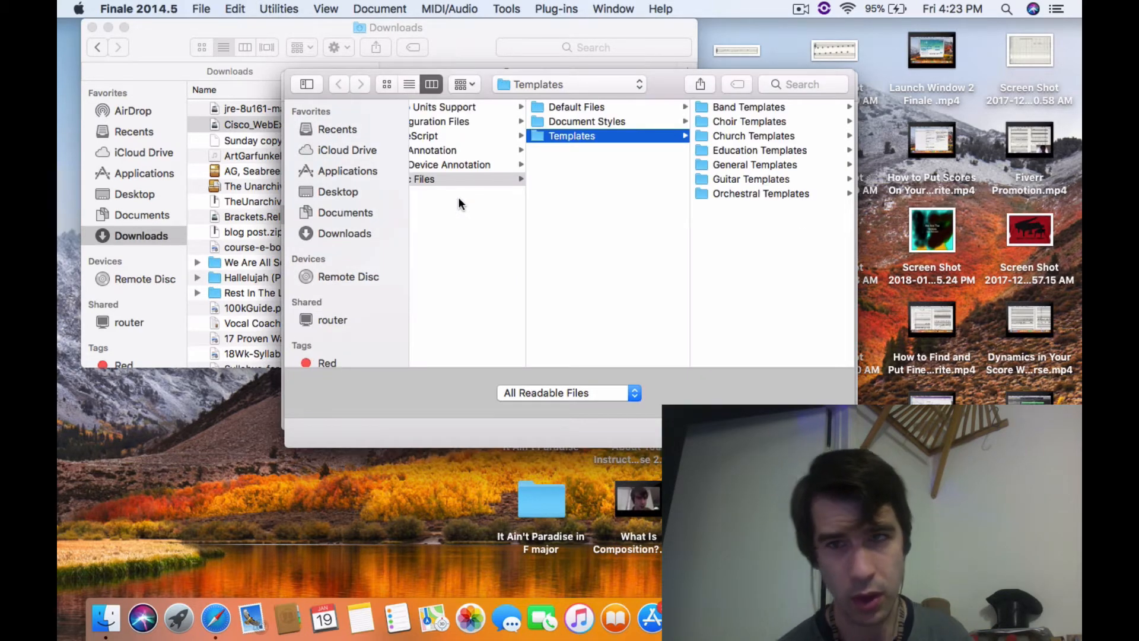
{"action": "left_click", "coordinate": [759, 193]}
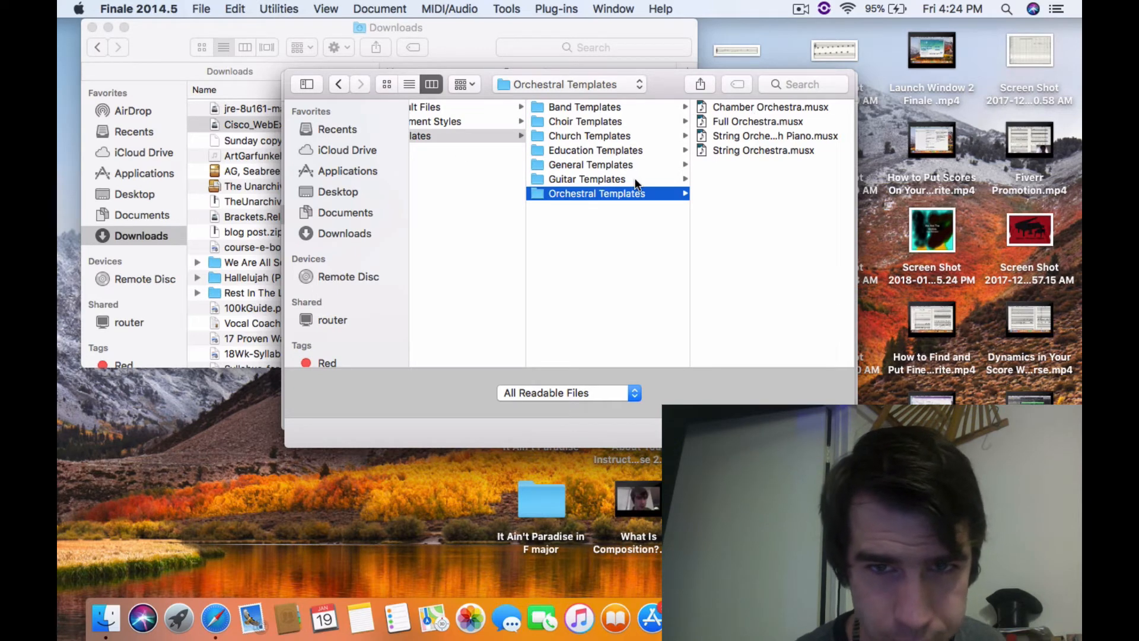
{"action": "left_click", "coordinate": [756, 150]}
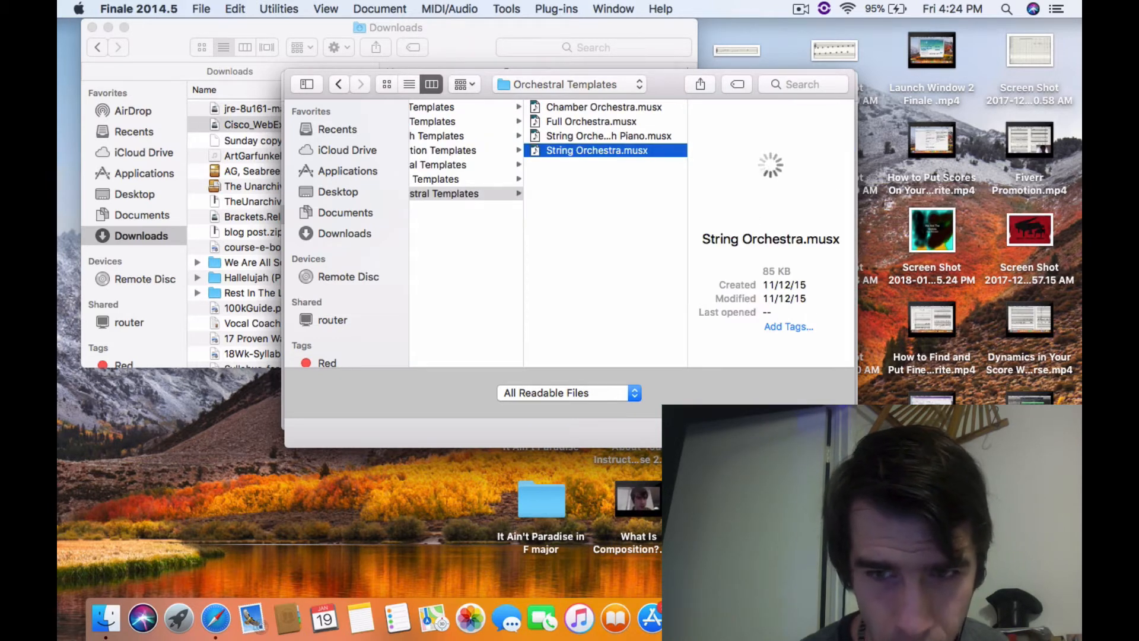
{"action": "key", "text": "Return"}
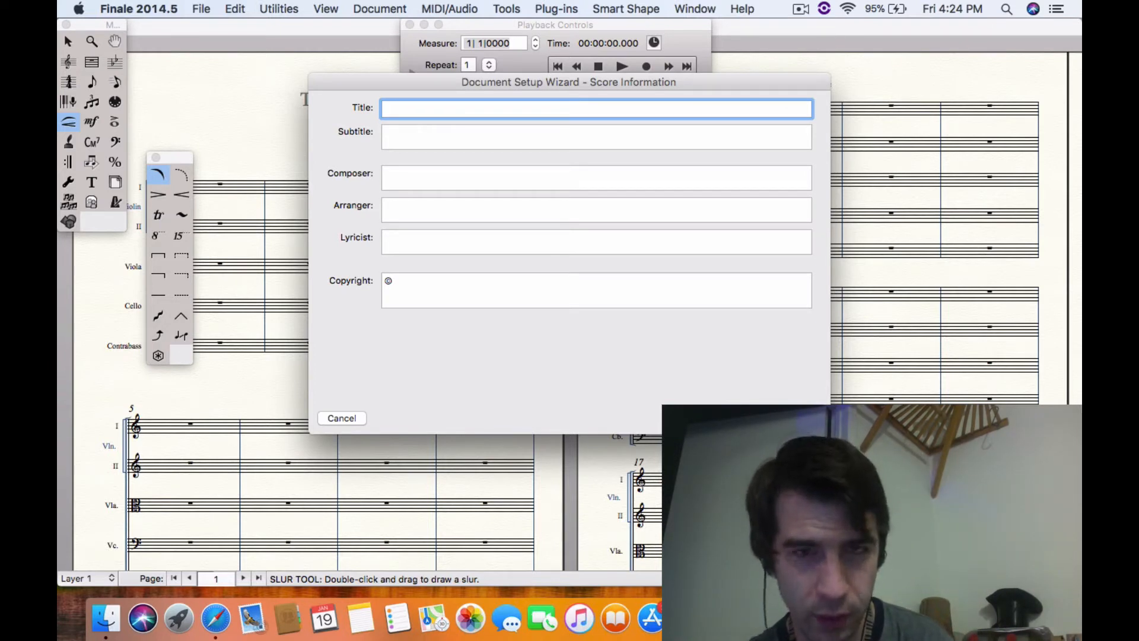
Enter the composer's full name in the score information and continue to the score settings
{"action": "key", "text": "Tab"}
{"action": "key", "text": "Tab"}
{"action": "type", "text": "Co"}
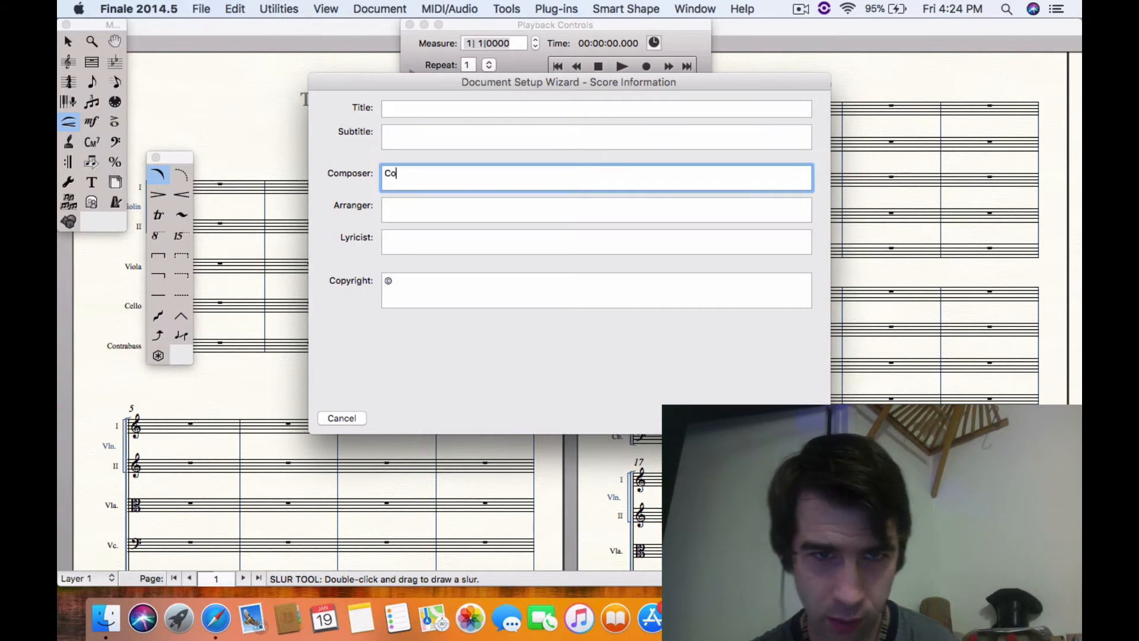
{"action": "type", "text": "dy Weinmann"}
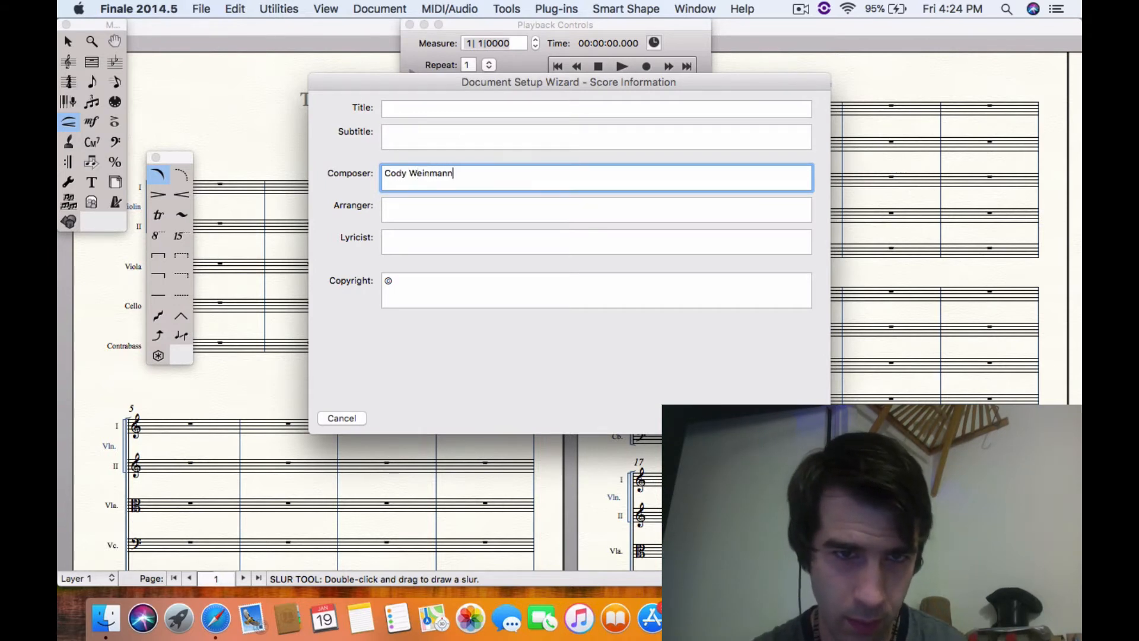
{"action": "key", "text": "Tab"}
{"action": "key", "text": "Tab"}
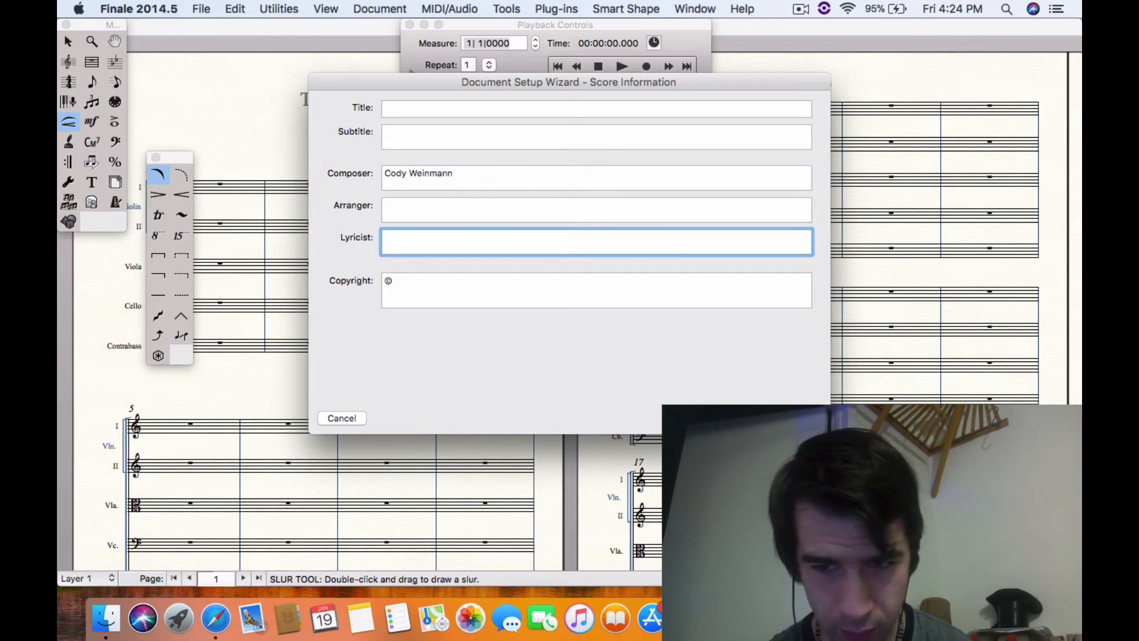
{"action": "key", "text": "Return"}
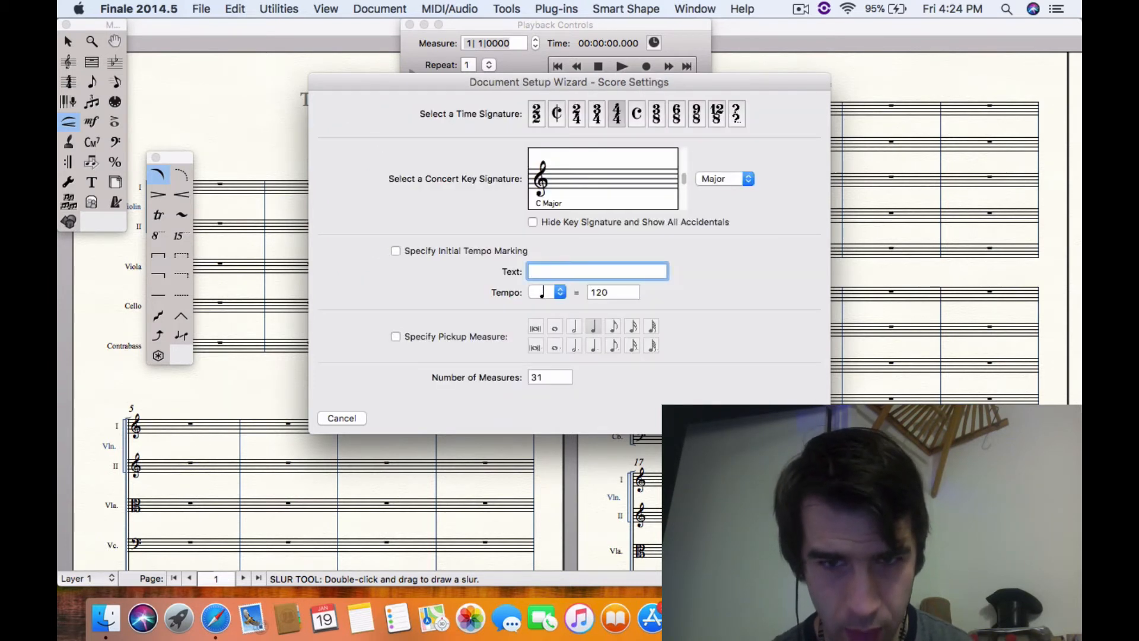
Specify an initial tempo marking of quarter note = 60 and finish the document setup
{"action": "double_click", "coordinate": [611, 290]}
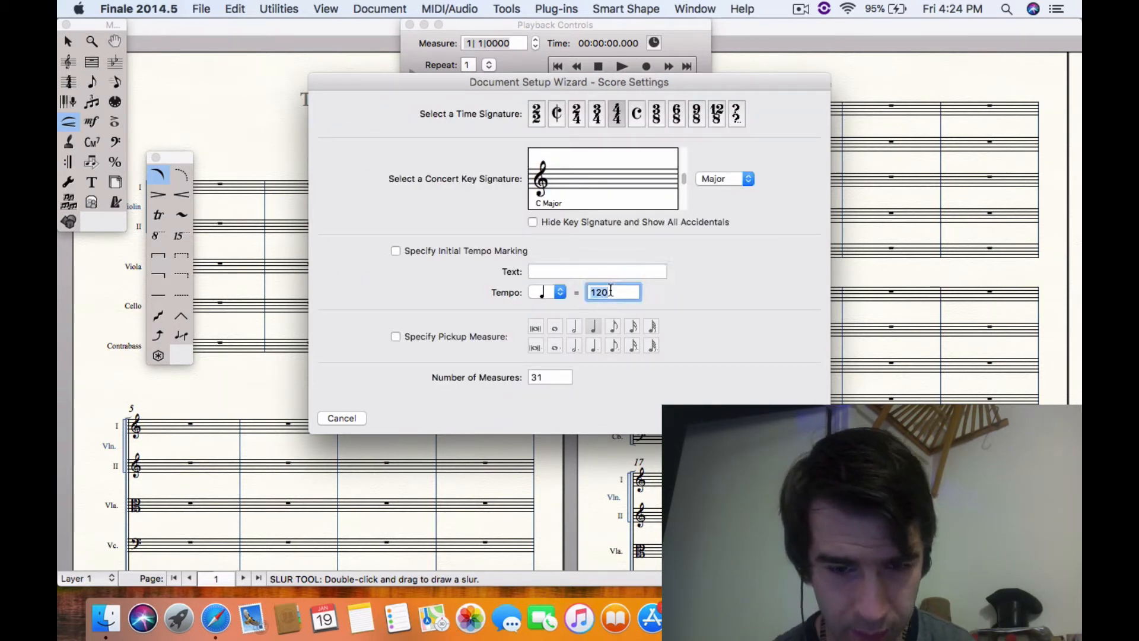
{"action": "type", "text": "76"}
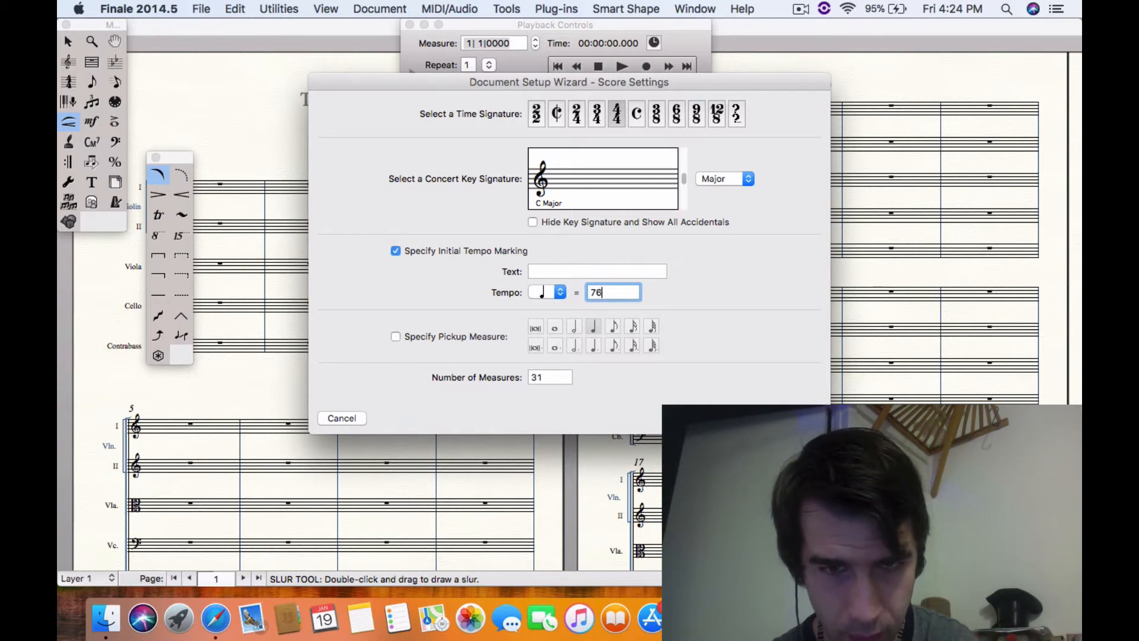
{"action": "key", "text": "BackSpace"}
{"action": "key", "text": "BackSpace"}
{"action": "type", "text": "60"}
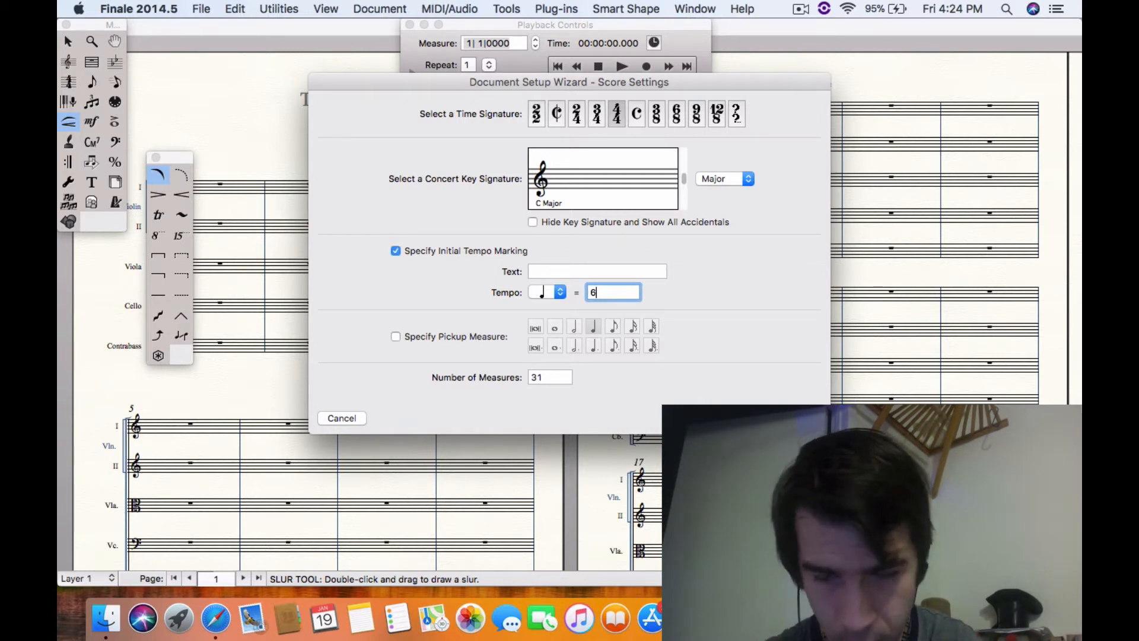
{"action": "key", "text": "Return"}
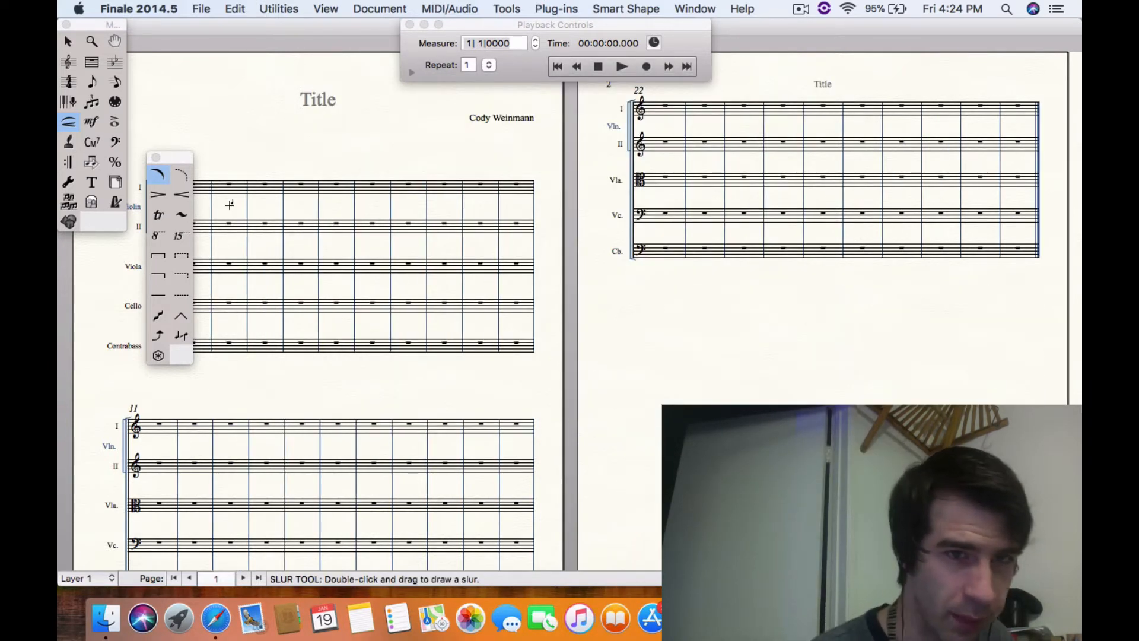
Close the Smart Shape palette, activate the HyperScribe tool and dismiss the Human Playback warning
{"action": "left_click", "coordinate": [156, 158]}
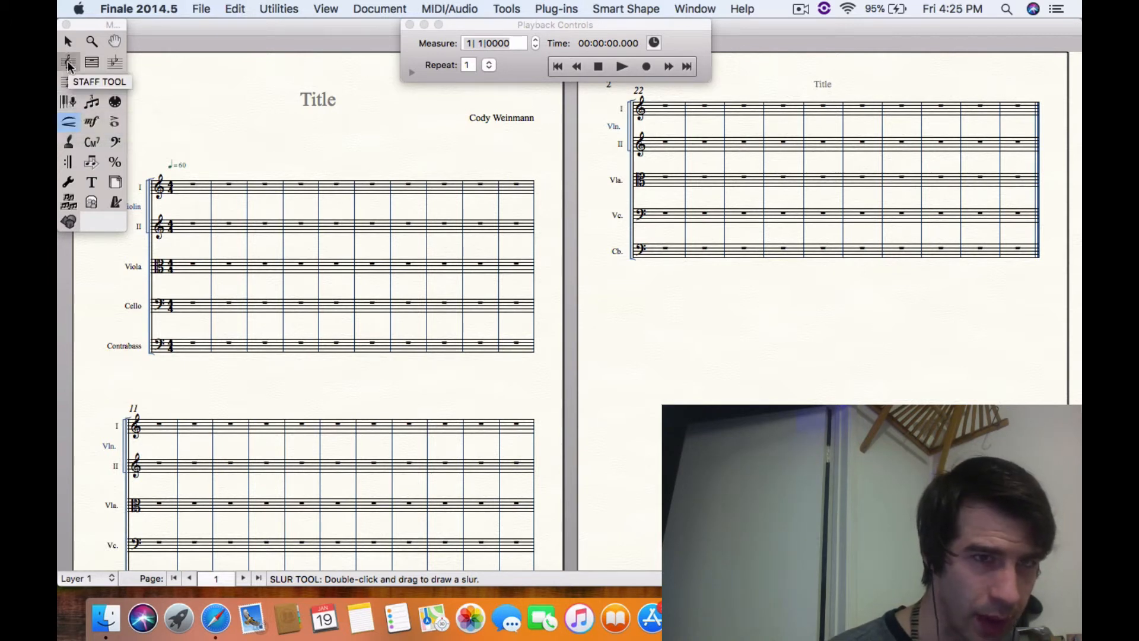
{"action": "left_click", "coordinate": [70, 103]}
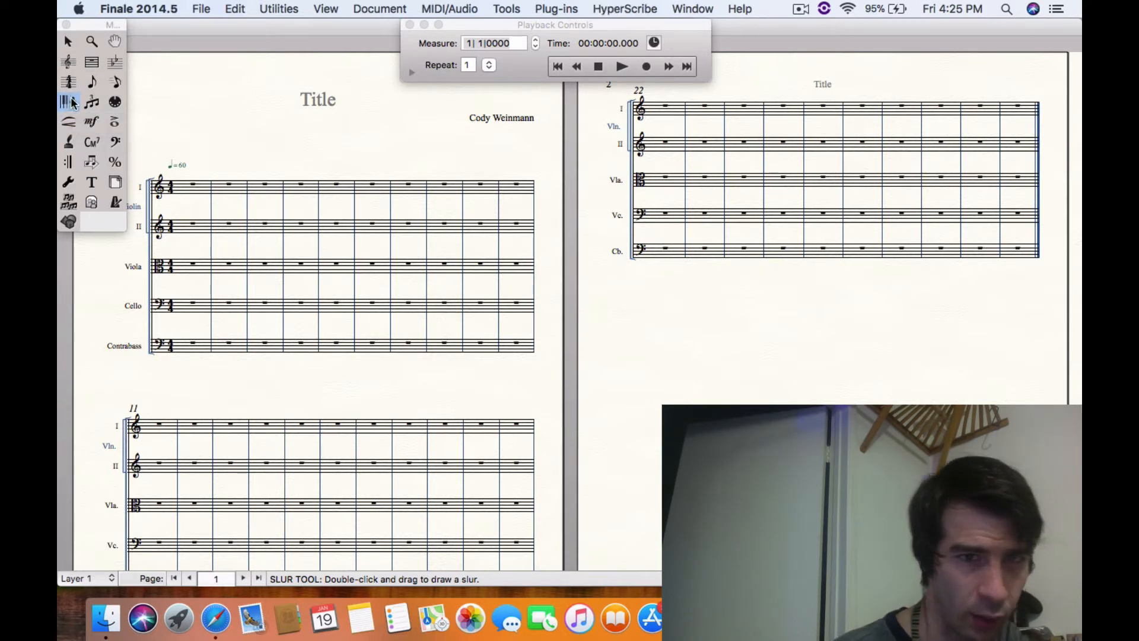
{"action": "left_click", "coordinate": [211, 181]}
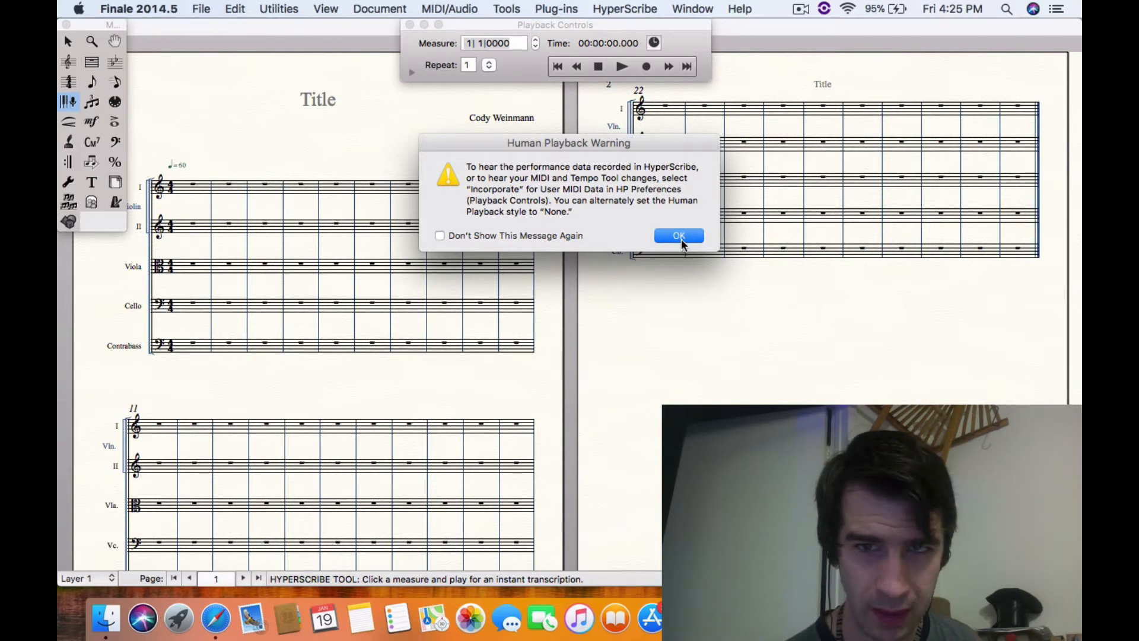
{"action": "left_click", "coordinate": [679, 236]}
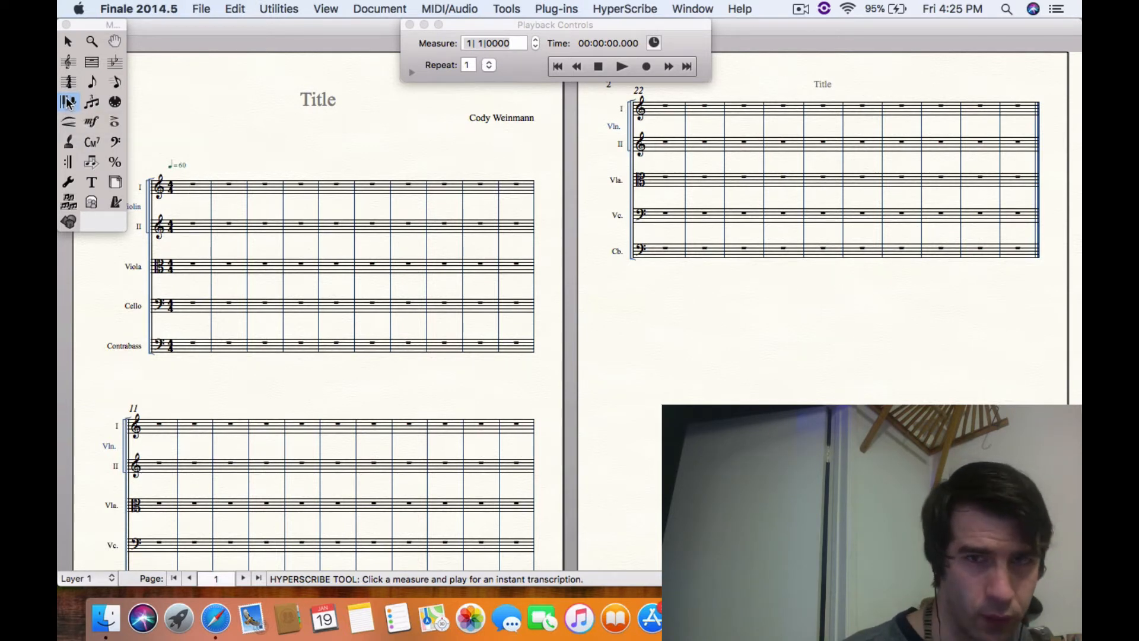
Record a melody of about eight measures into the Violin I staff with HyperScribe, starting at measure 1
{"action": "left_click", "coordinate": [192, 185]}
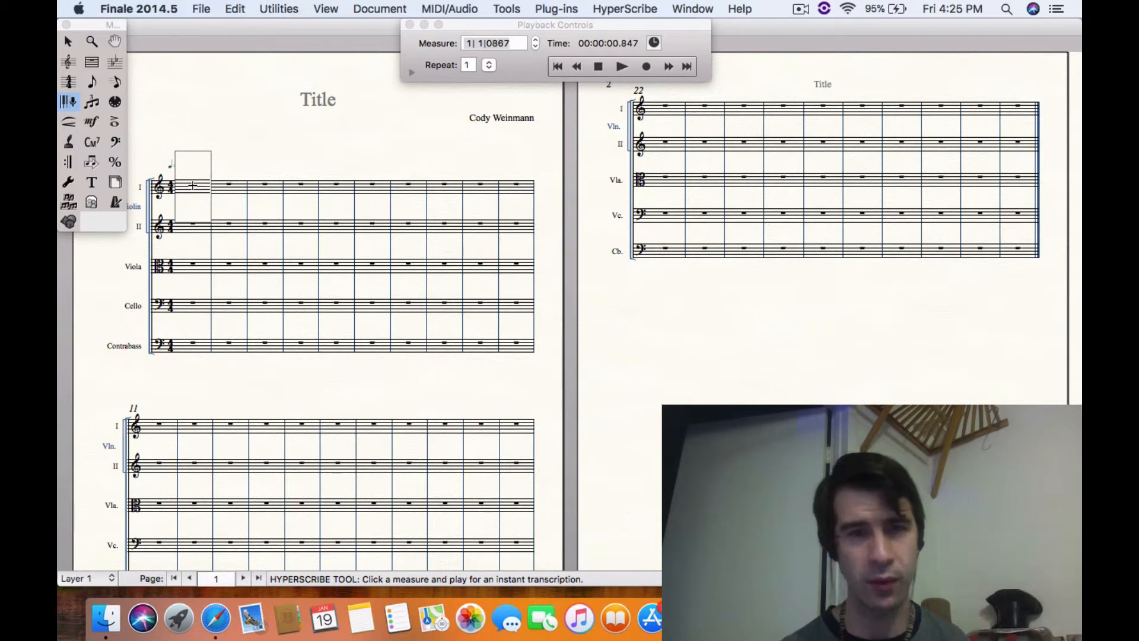
{"action": "left_click", "coordinate": [282, 154]}
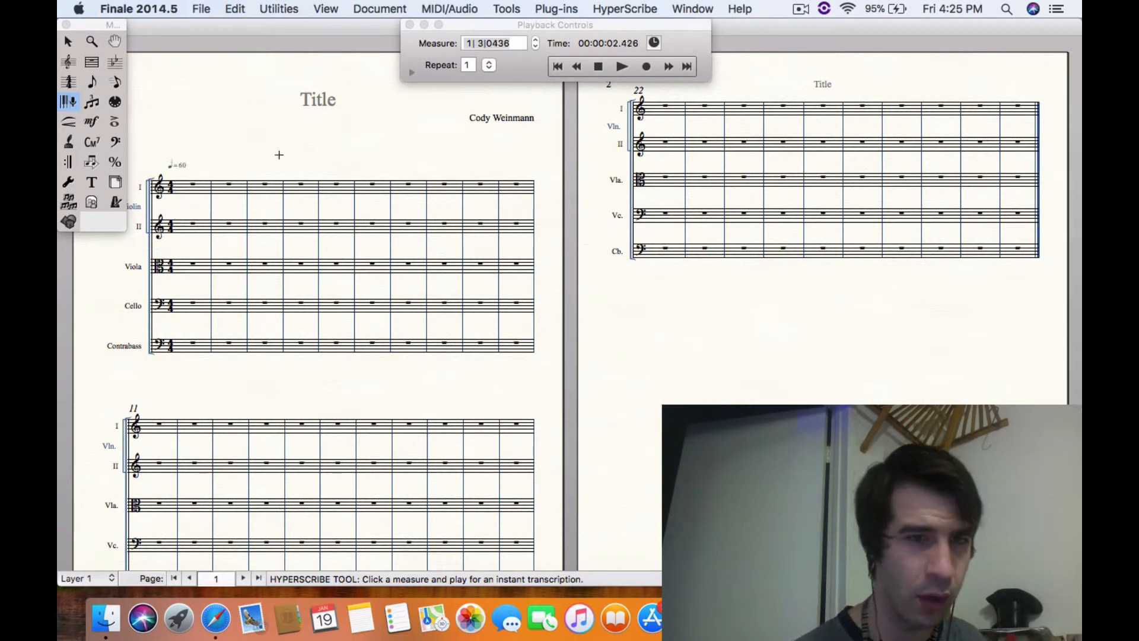
{"action": "left_click", "coordinate": [195, 188]}
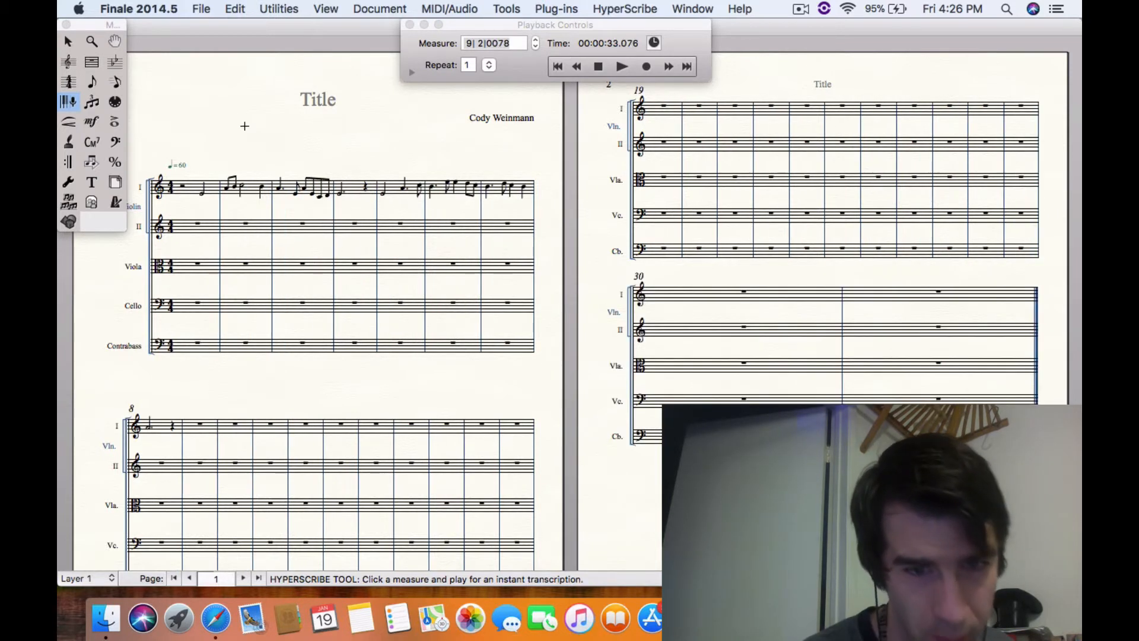
Play back the recorded Violin I melody from measure 1 at a raised system volume, stopping after its last note
{"action": "left_click", "coordinate": [560, 70]}
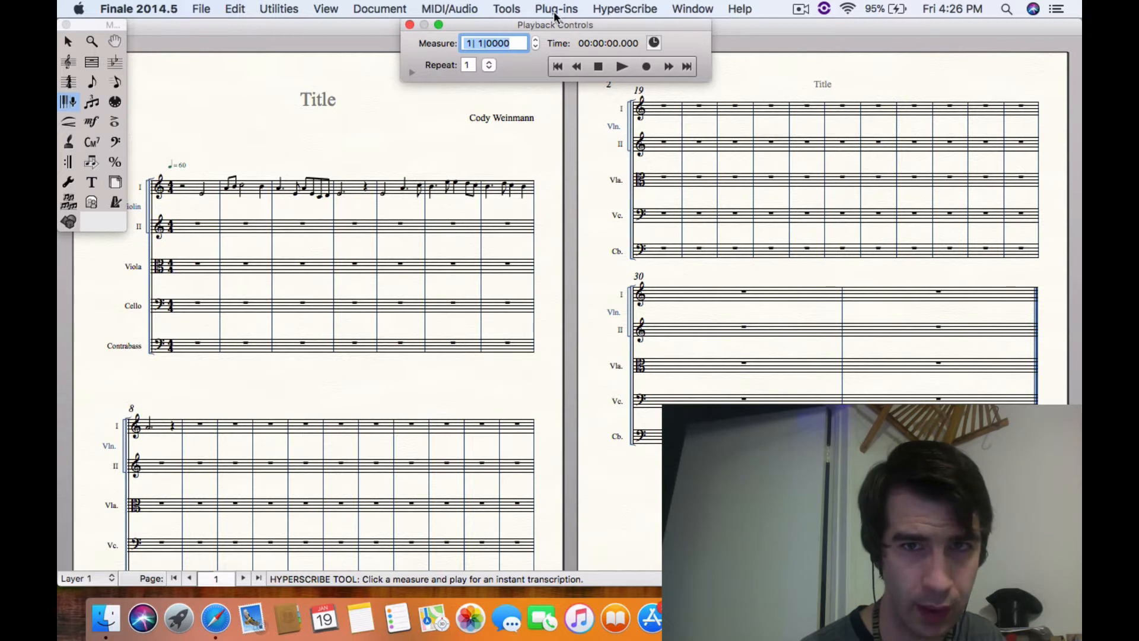
{"action": "left_click", "coordinate": [707, 10]}
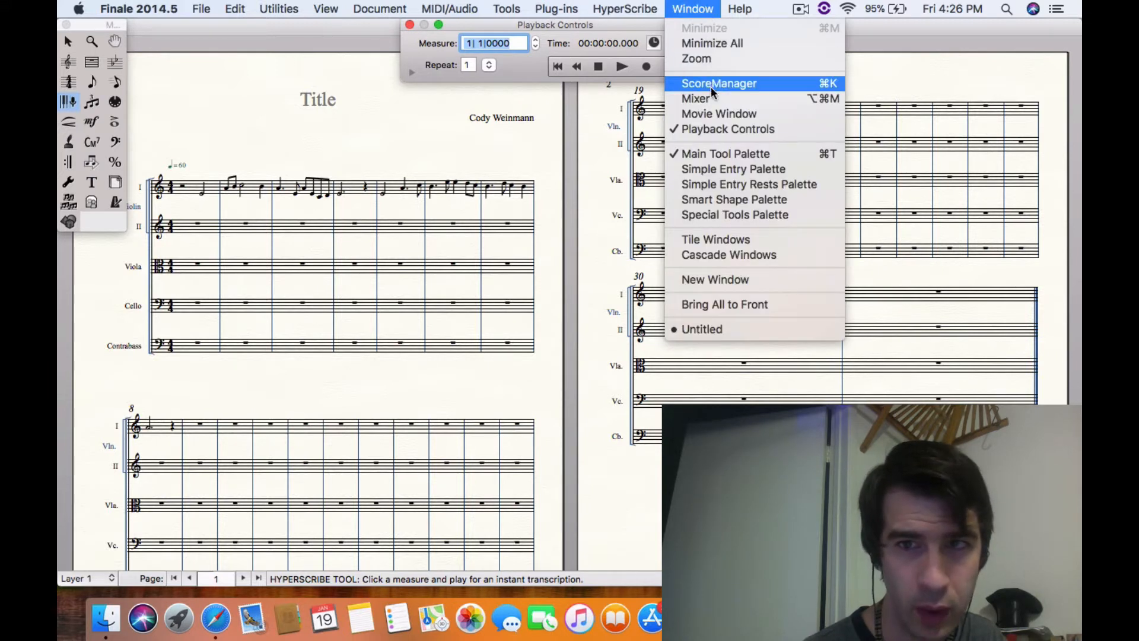
{"action": "left_click", "coordinate": [709, 126]}
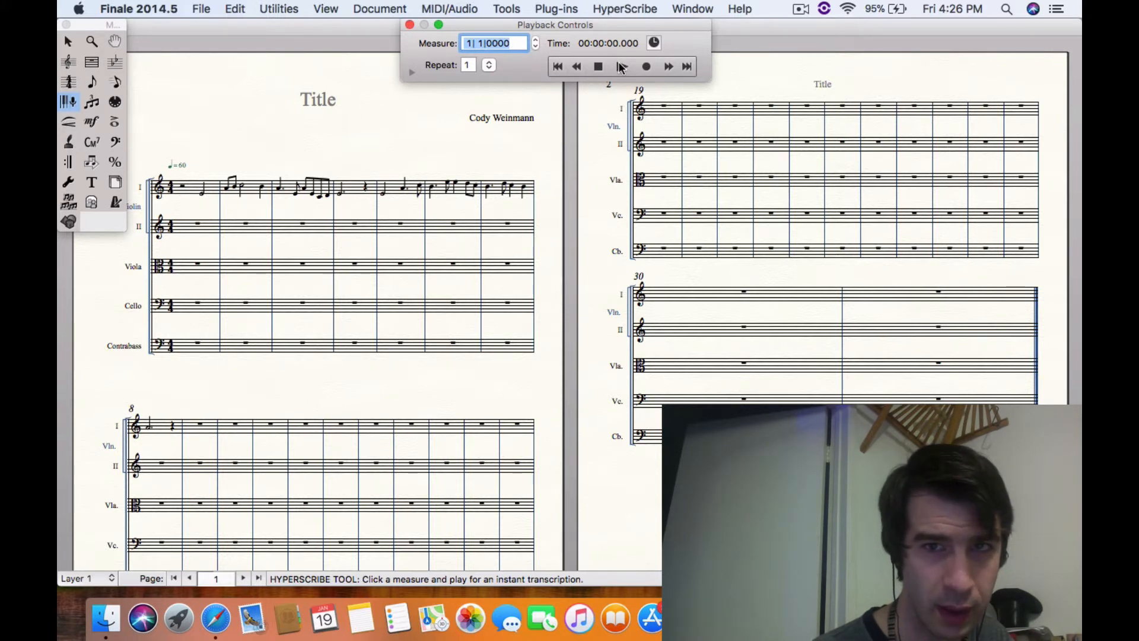
{"action": "left_click", "coordinate": [618, 63]}
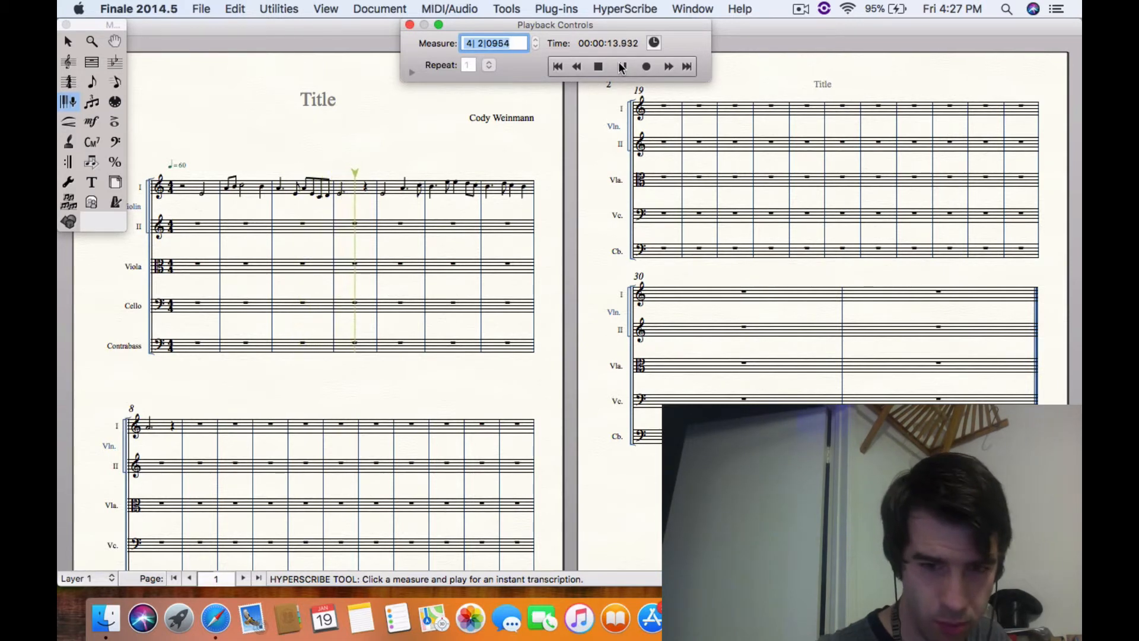
{"action": "key", "text": "XF86AudioRaiseVolume"}
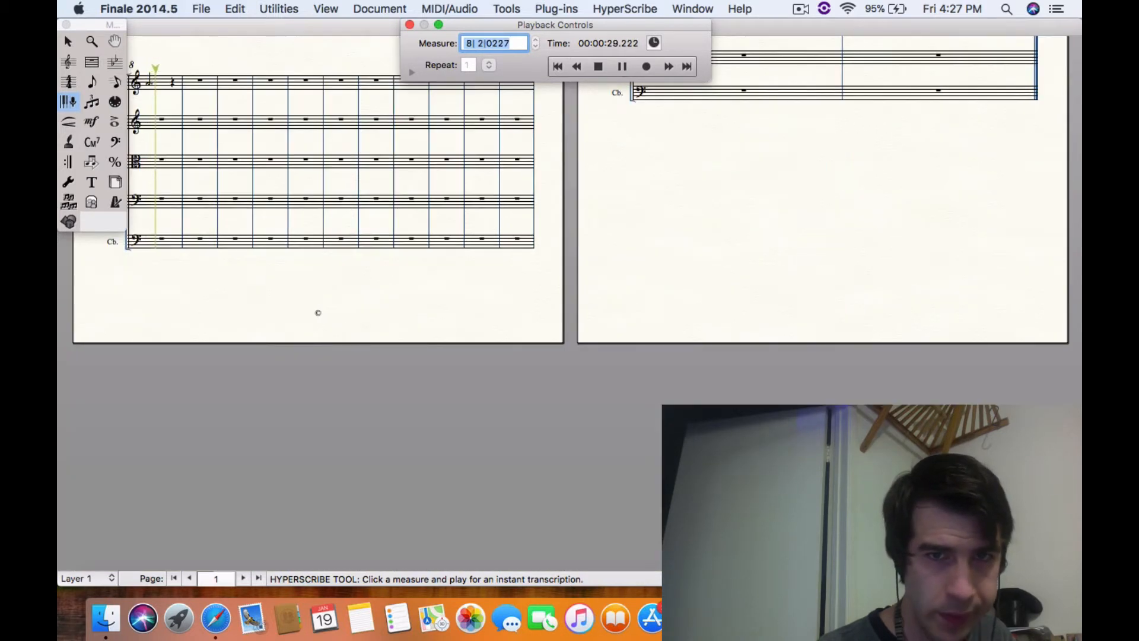
{"action": "left_click", "coordinate": [490, 198]}
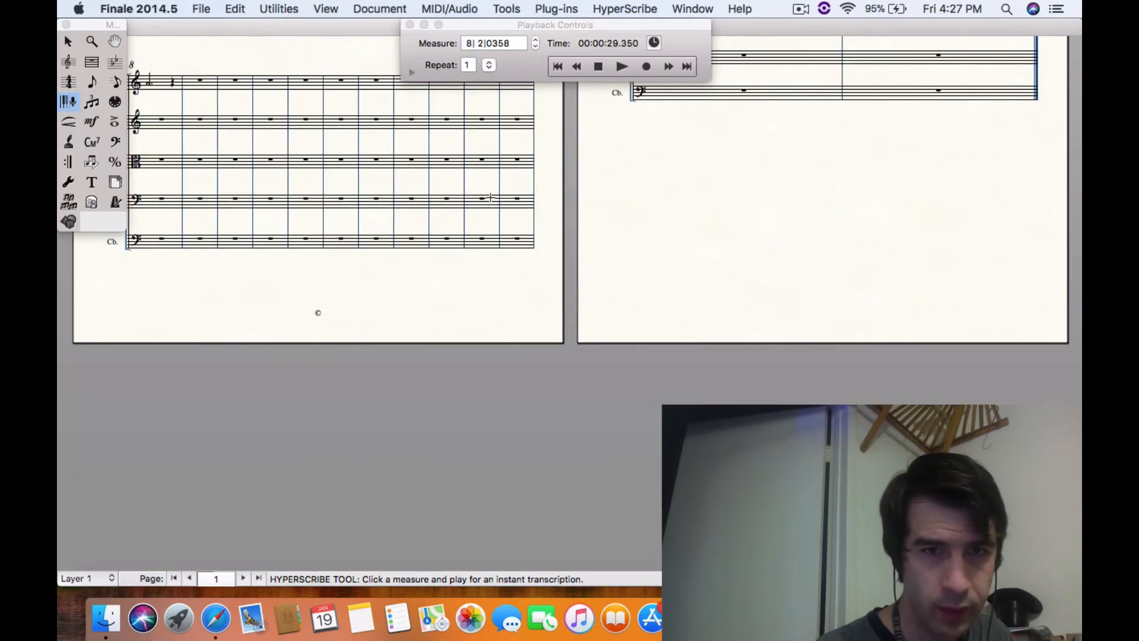
Record a Viola line of about eight measures from measure 1 at a lower system volume, and record it again from measure 1
{"action": "scroll", "coordinate": [424, 143], "scroll_direction": "up", "scroll_amount": 10}
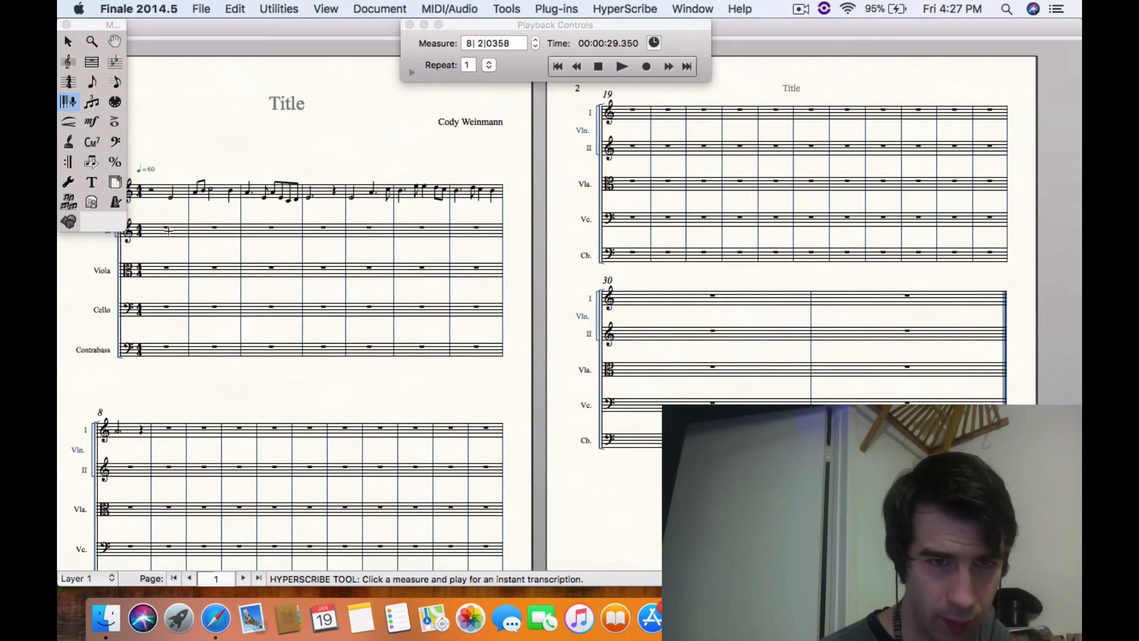
{"action": "scroll", "coordinate": [314, 298], "scroll_direction": "down", "scroll_amount": 2}
{"action": "scroll", "coordinate": [314, 297], "scroll_direction": "left", "scroll_amount": 1}
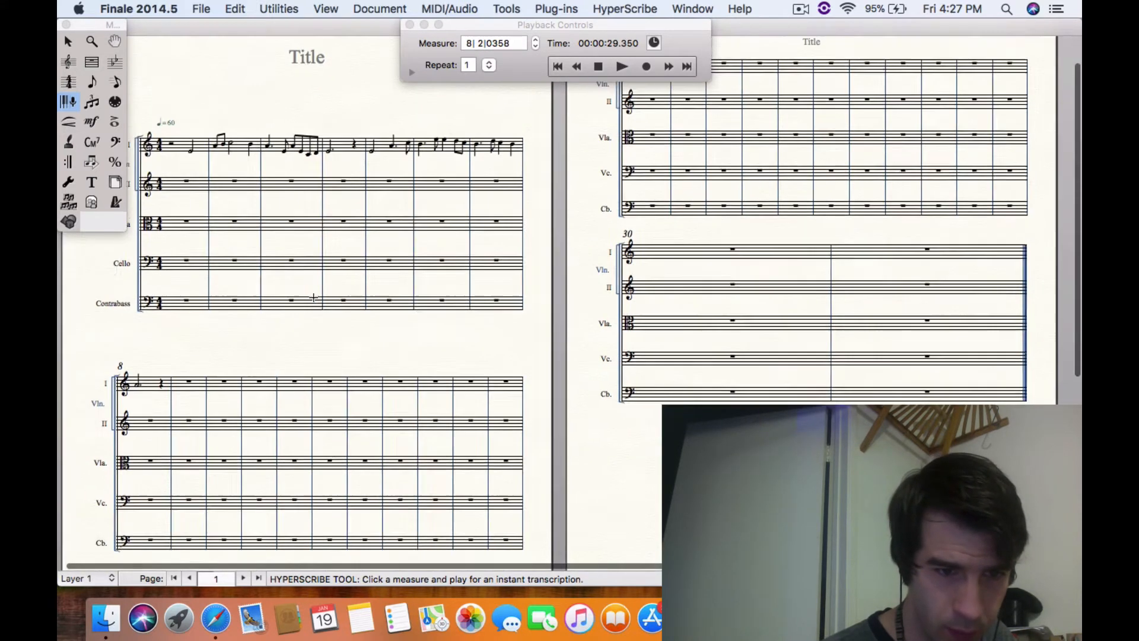
{"action": "scroll", "coordinate": [314, 297], "scroll_direction": "down", "scroll_amount": 2}
{"action": "scroll", "coordinate": [314, 297], "scroll_direction": "up", "scroll_amount": 3}
{"action": "scroll", "coordinate": [314, 298], "scroll_direction": "left", "scroll_amount": 1}
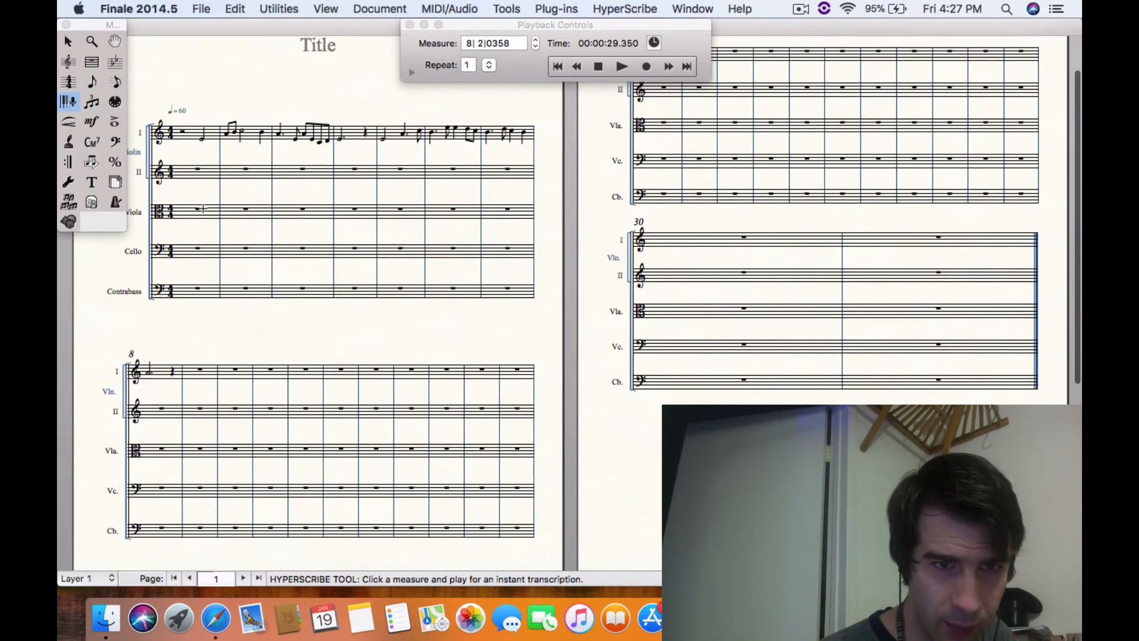
{"action": "left_click", "coordinate": [203, 208]}
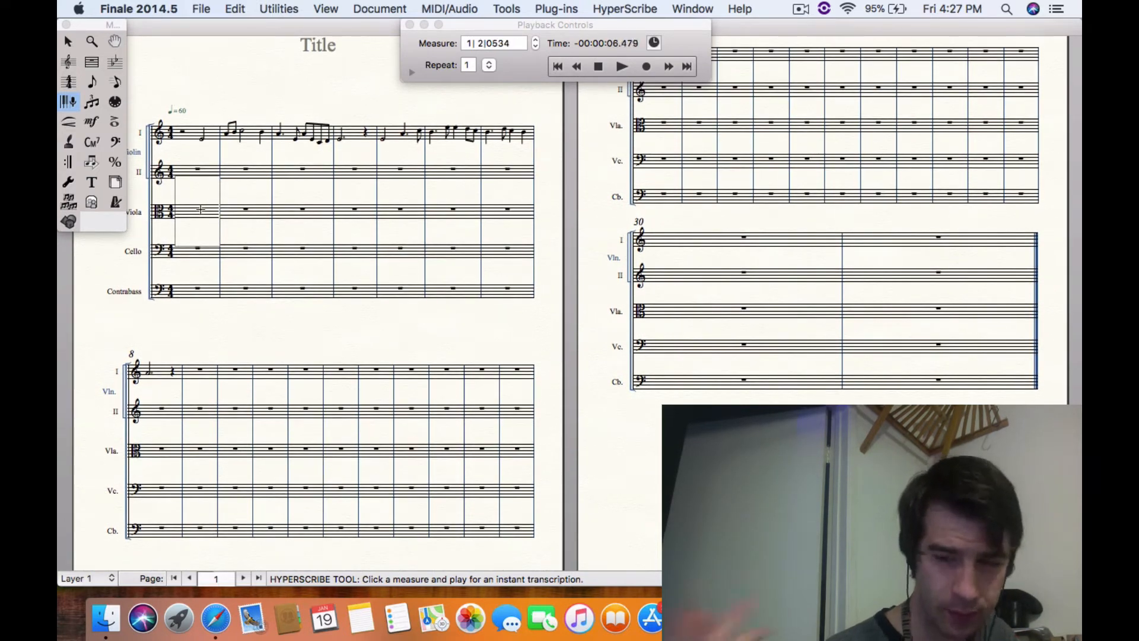
{"action": "key", "text": "XF86AudioLowerVolume"}
{"action": "key", "text": "XF86AudioLowerVolume"}
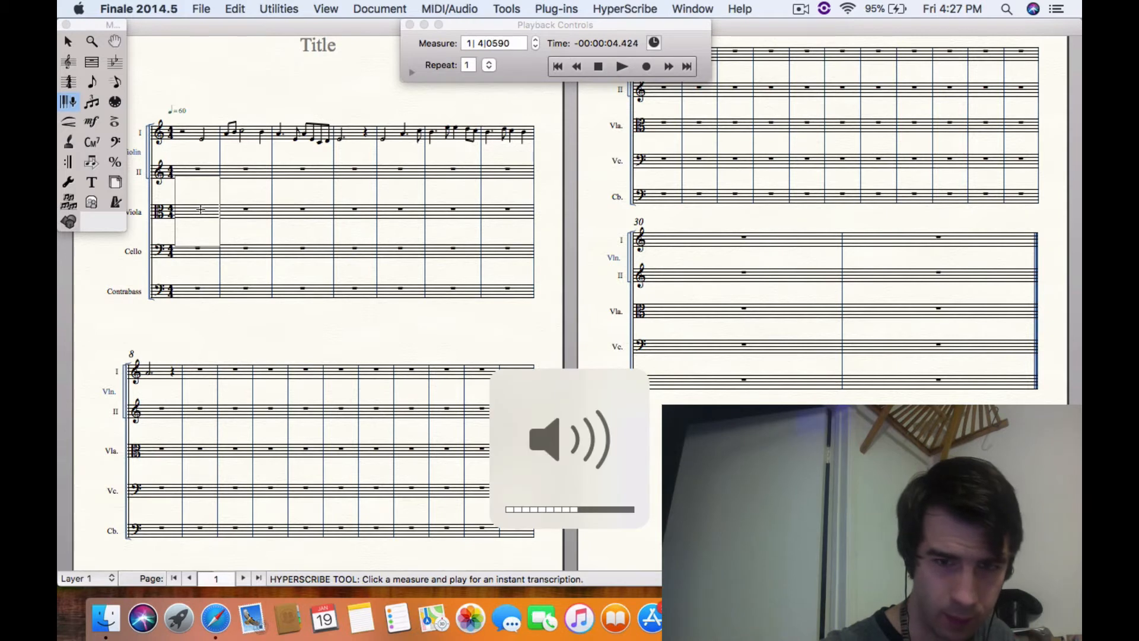
{"action": "key", "text": "XF86AudioLowerVolume"}
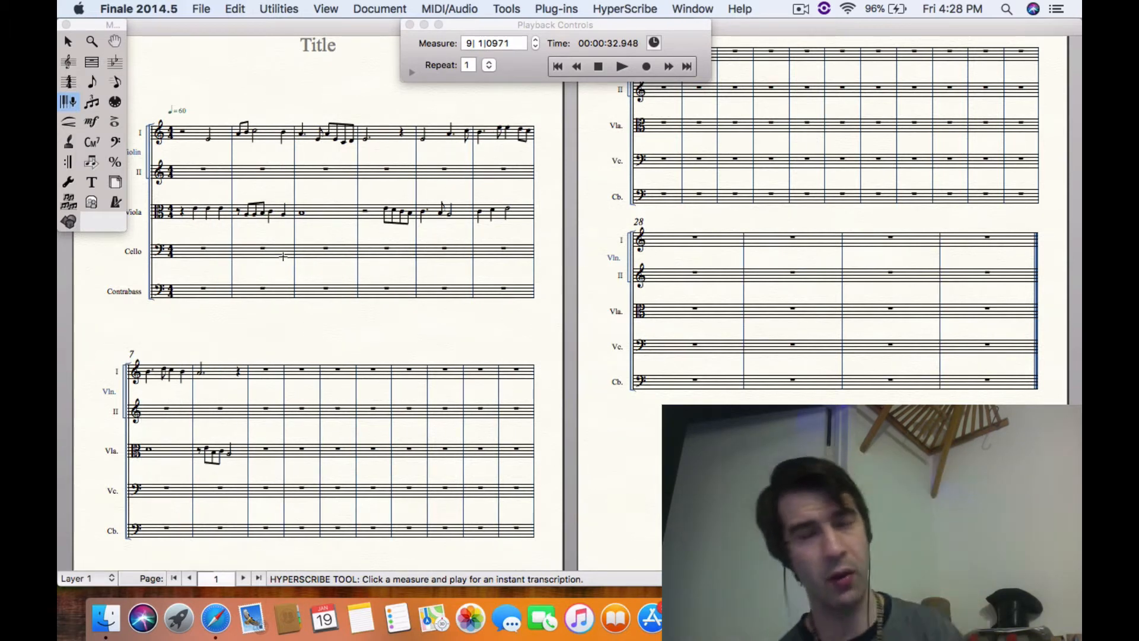
{"action": "left_click", "coordinate": [204, 213]}
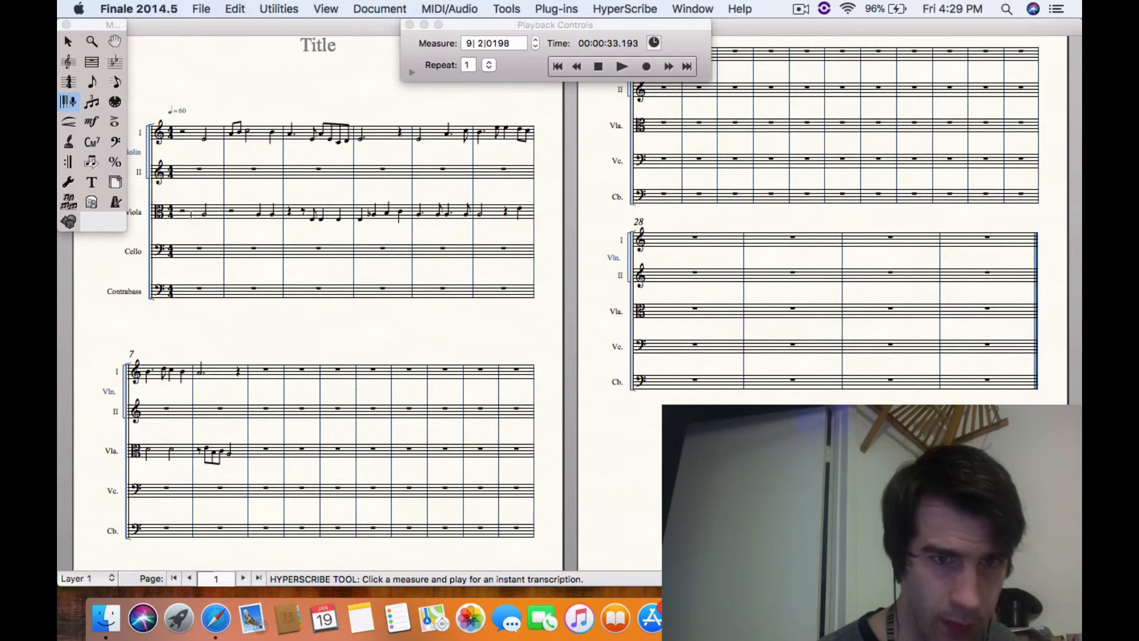
Record a Violin II line of about seven measures with HyperScribe, starting at measure 2
{"action": "left_click", "coordinate": [242, 177]}
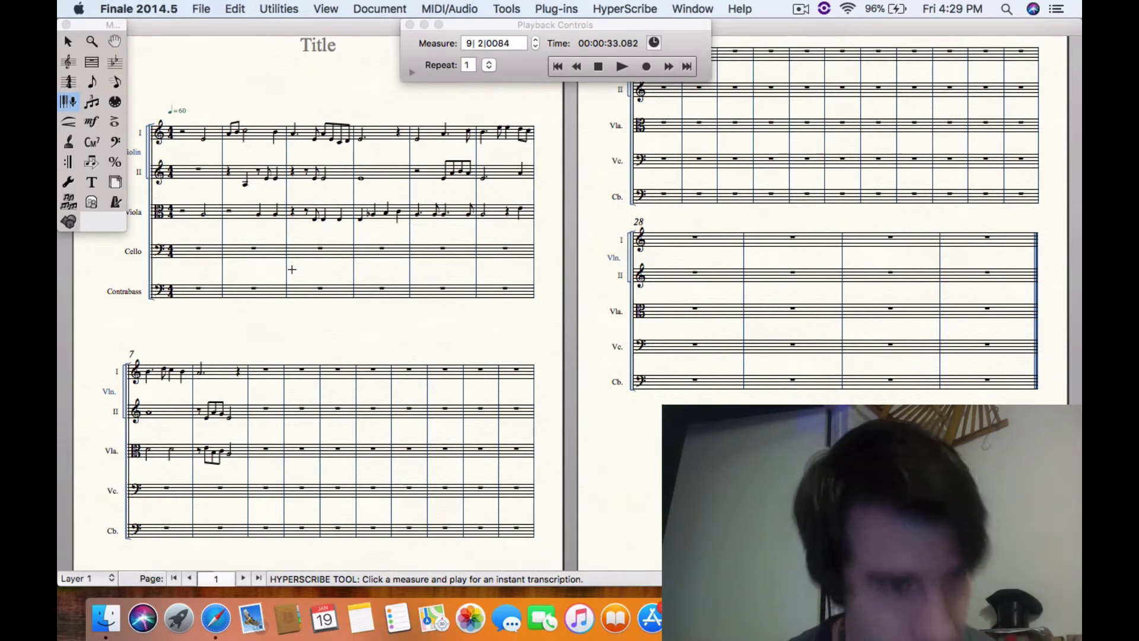
Set HyperScribe's beat source to External MIDI Sync
{"action": "left_click", "coordinate": [594, 12]}
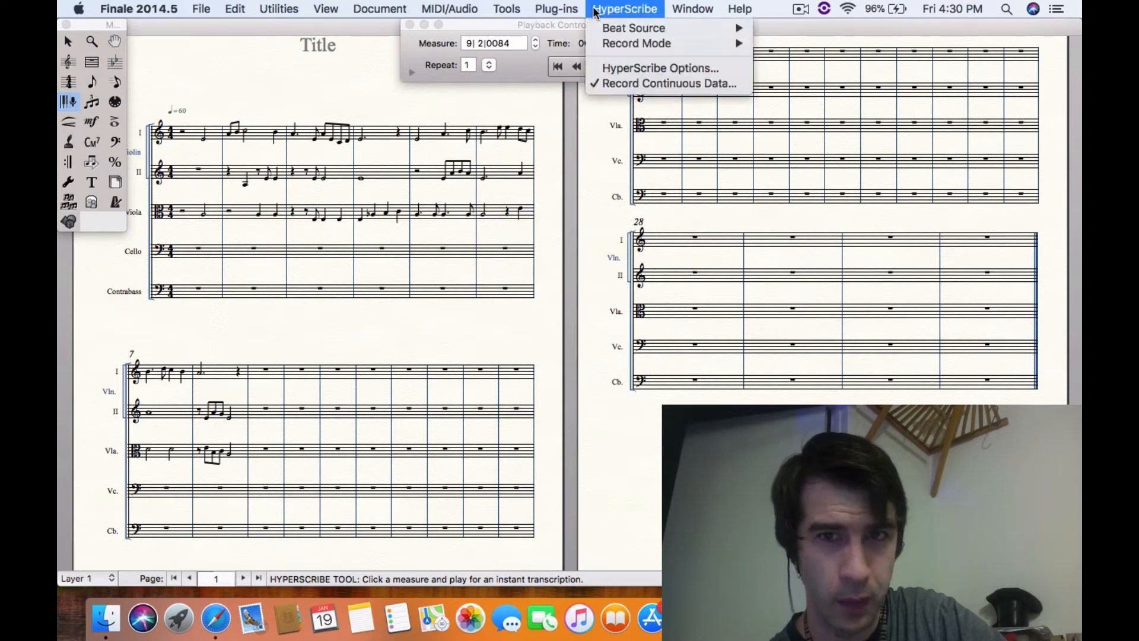
{"action": "mouse_move", "coordinate": [632, 32]}
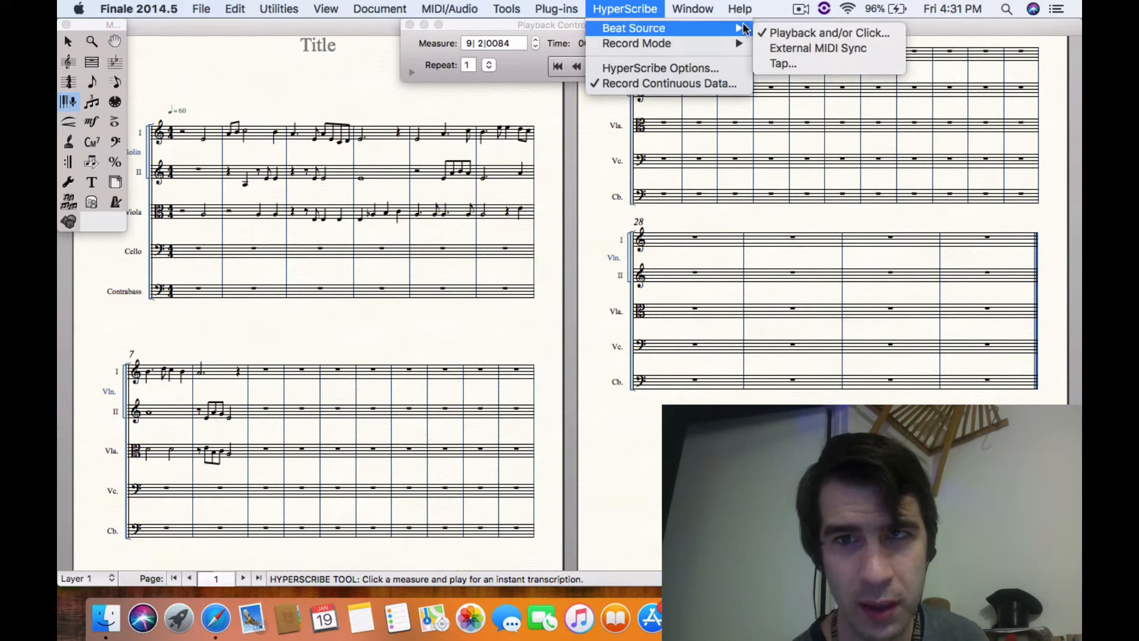
{"action": "left_click", "coordinate": [781, 46]}
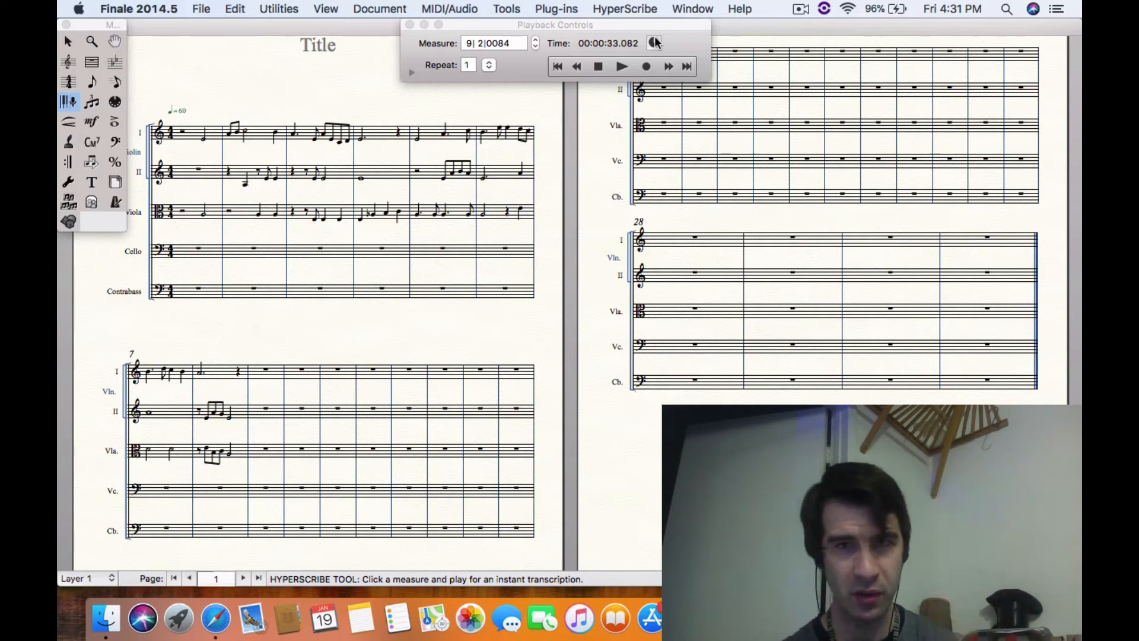
Try Tap as the beat source, listening for MIDI note 50 as the tap signal
{"action": "left_click", "coordinate": [645, 10]}
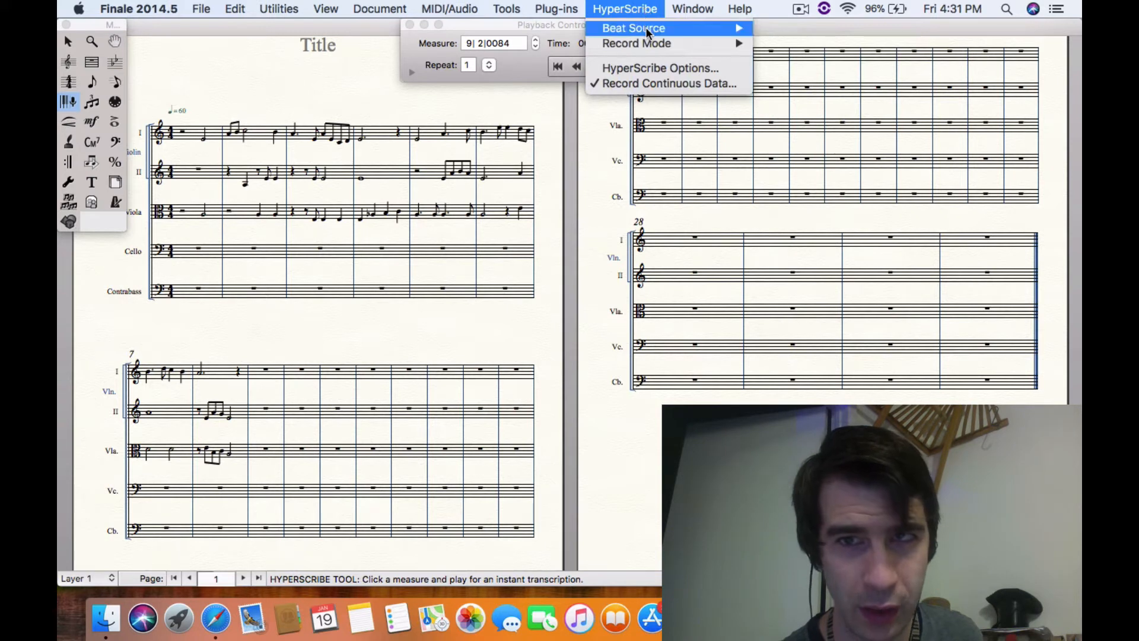
{"action": "mouse_move", "coordinate": [647, 31]}
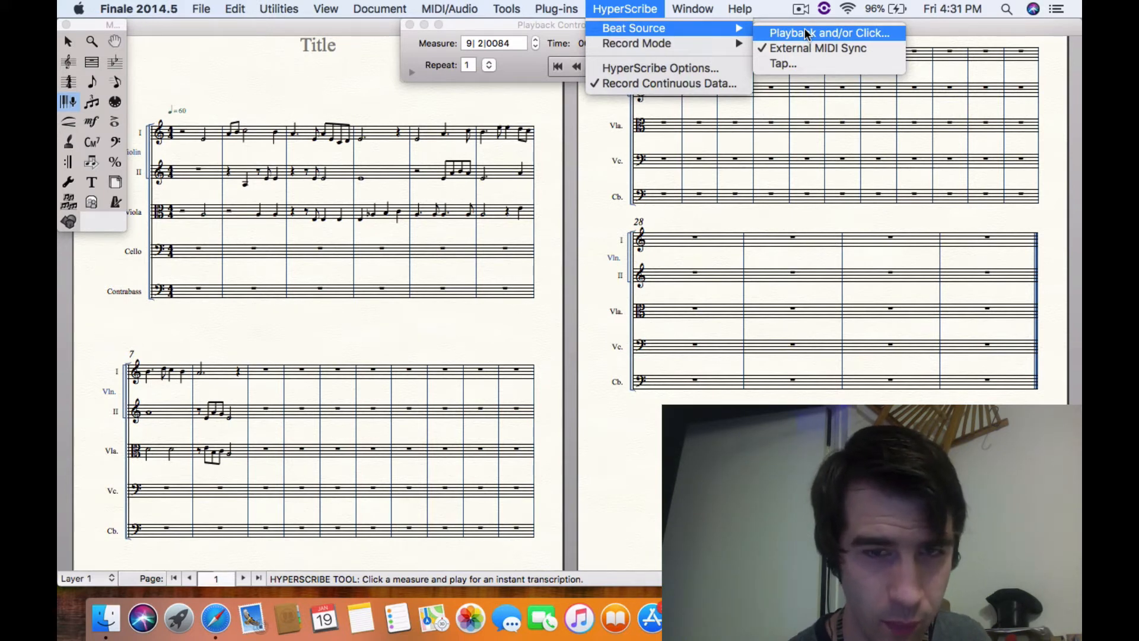
{"action": "left_click", "coordinate": [788, 64]}
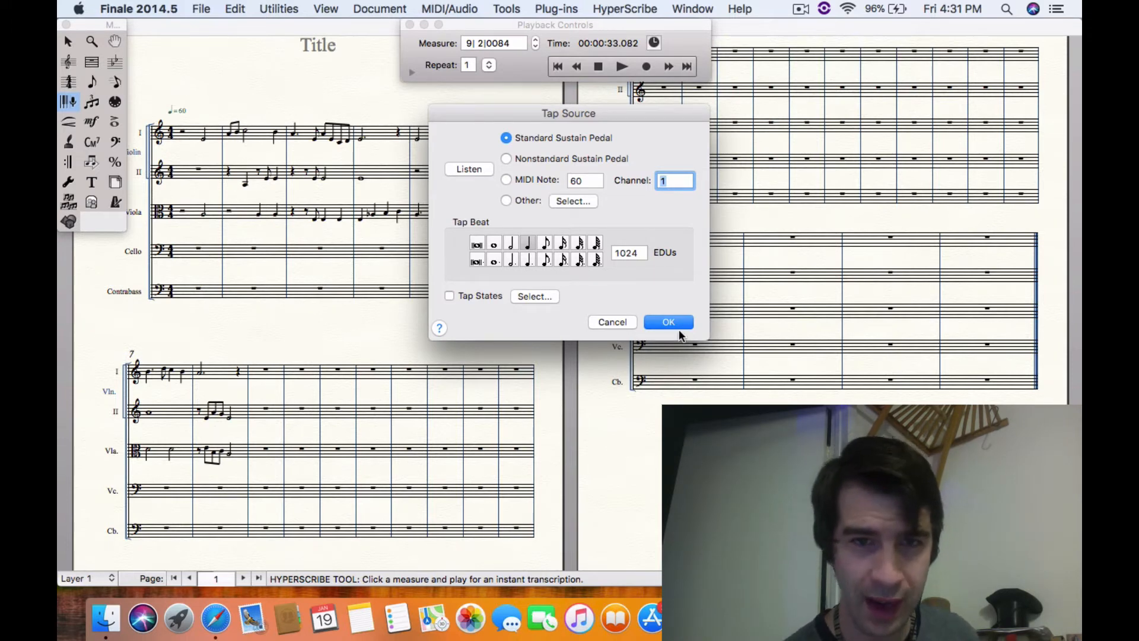
{"action": "left_click", "coordinate": [476, 170]}
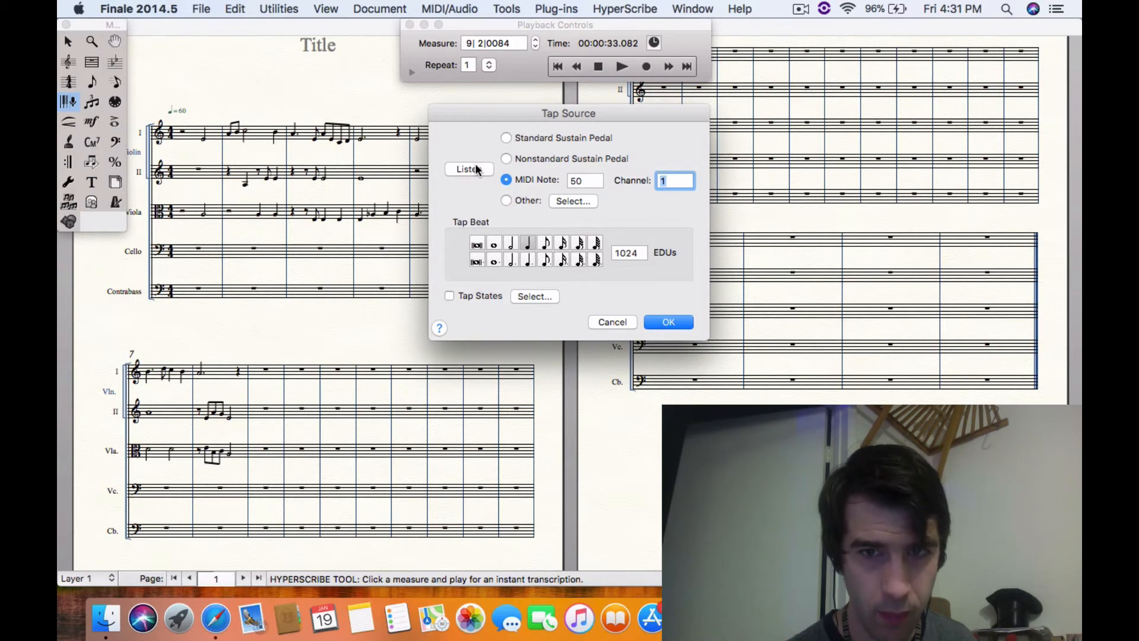
{"action": "left_click", "coordinate": [475, 167]}
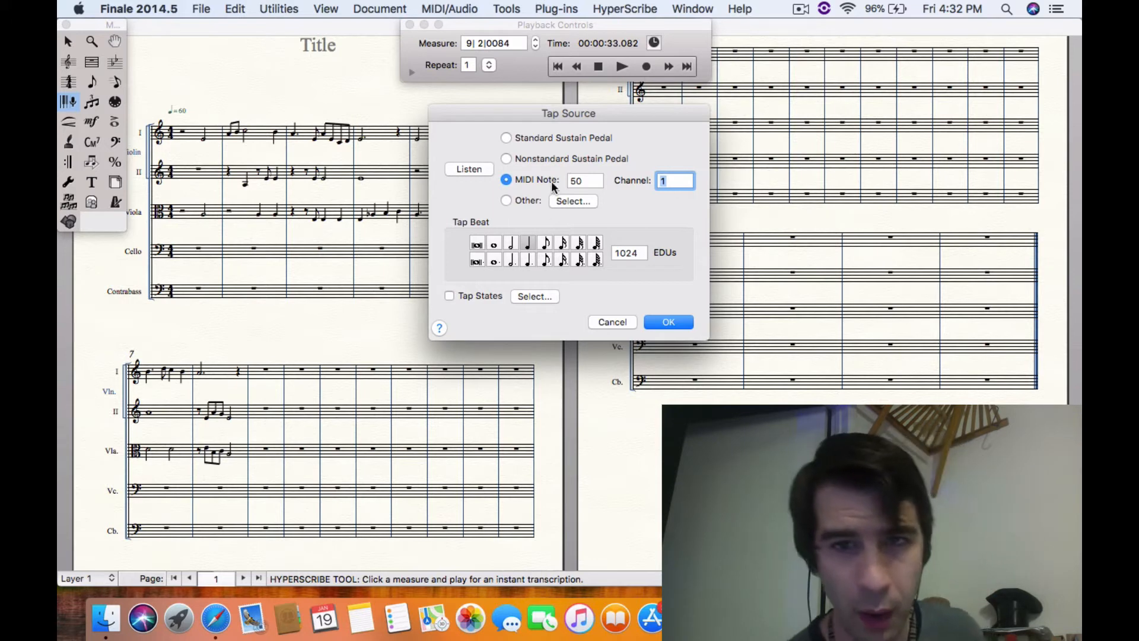
Try Other as the tap source with a listened MIDI event of $90, $30, $3D, and cancel the Tap Source settings
{"action": "left_click", "coordinate": [506, 201]}
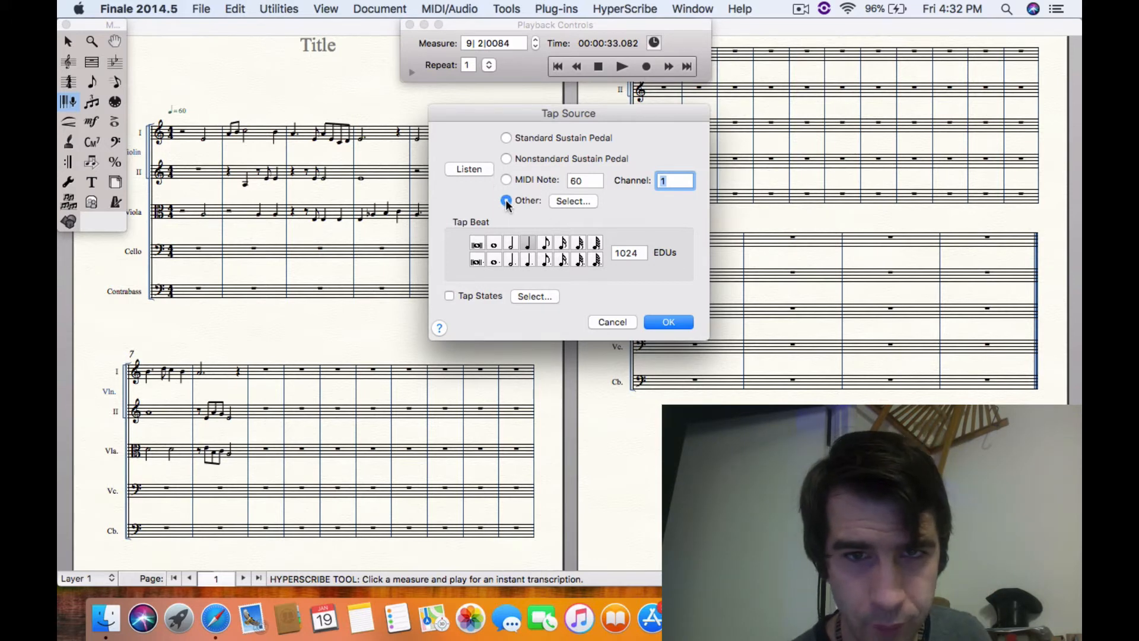
{"action": "left_click", "coordinate": [574, 199]}
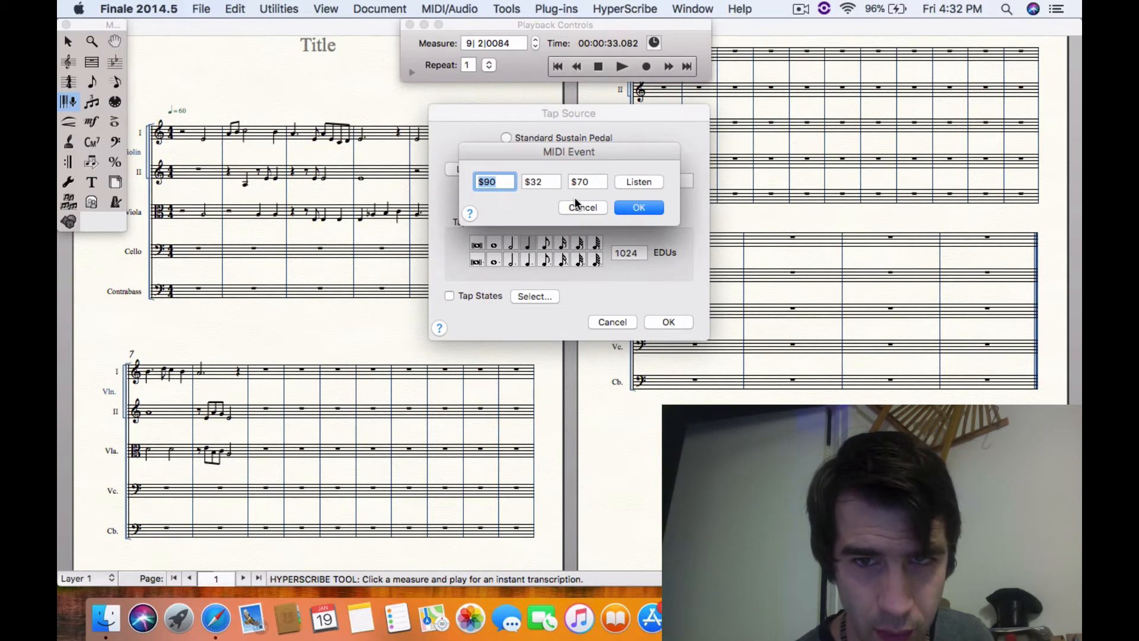
{"action": "left_click", "coordinate": [639, 183]}
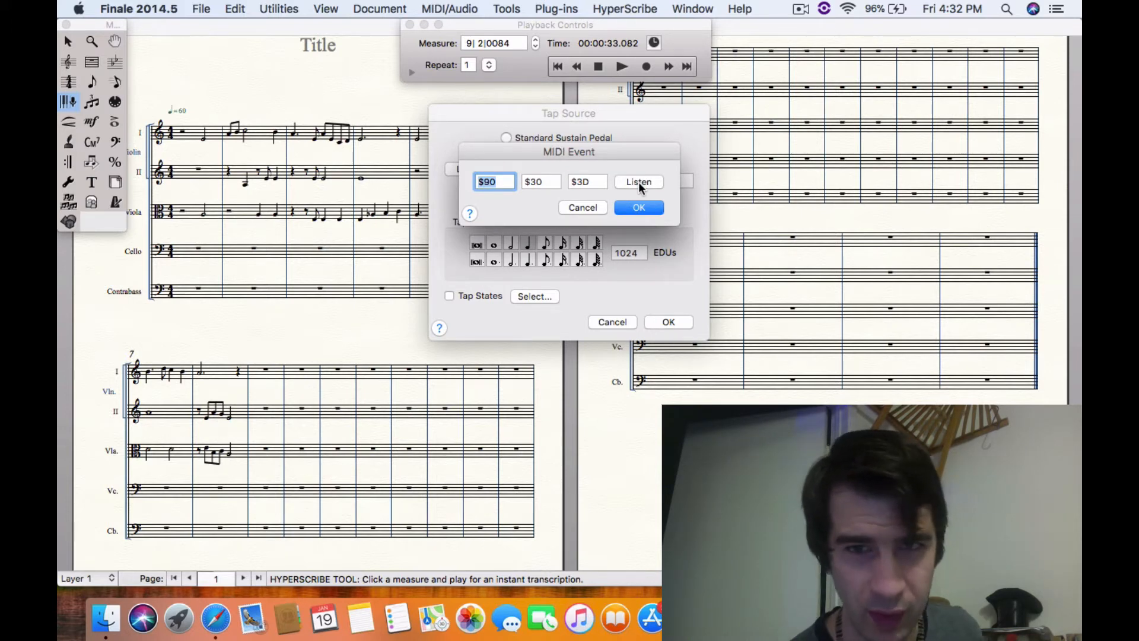
{"action": "left_click", "coordinate": [580, 207]}
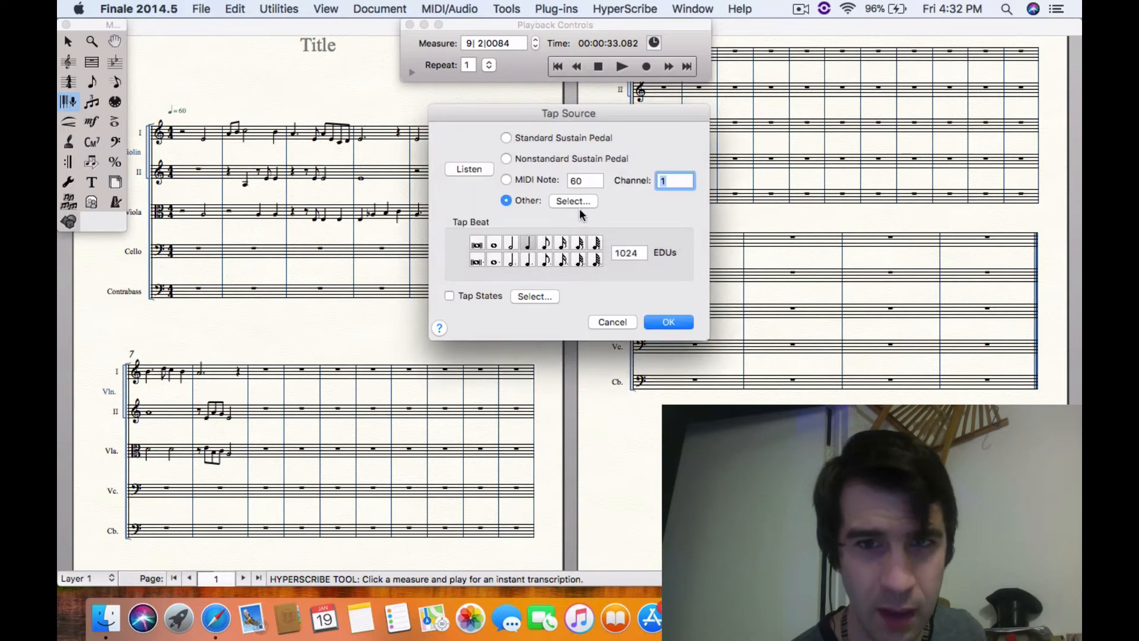
{"action": "left_click", "coordinate": [506, 200]}
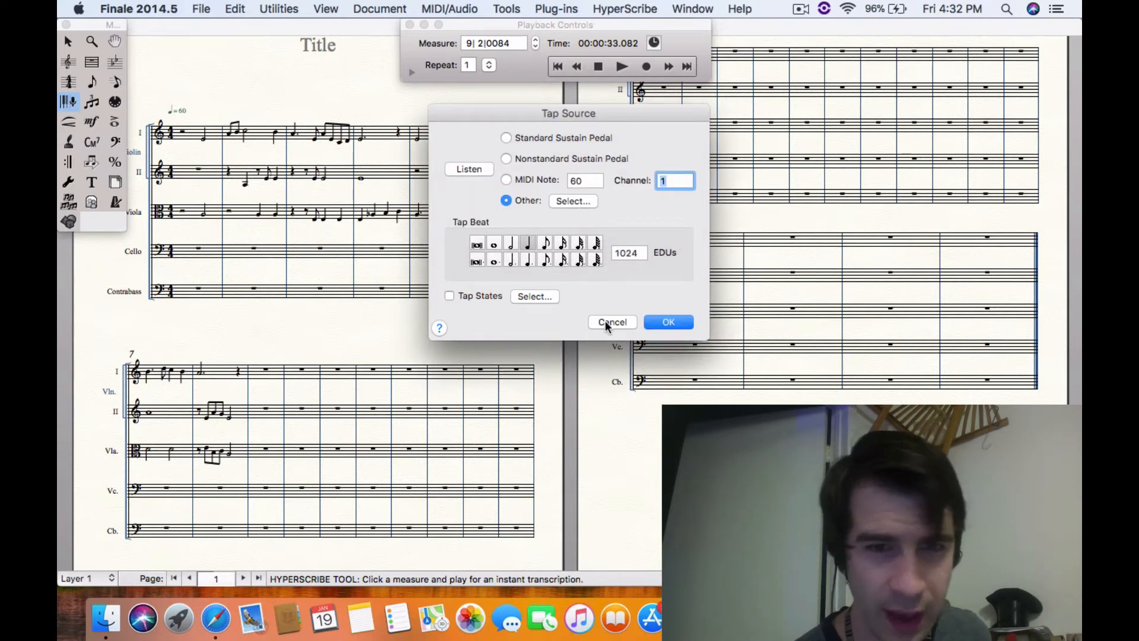
{"action": "left_click", "coordinate": [605, 323]}
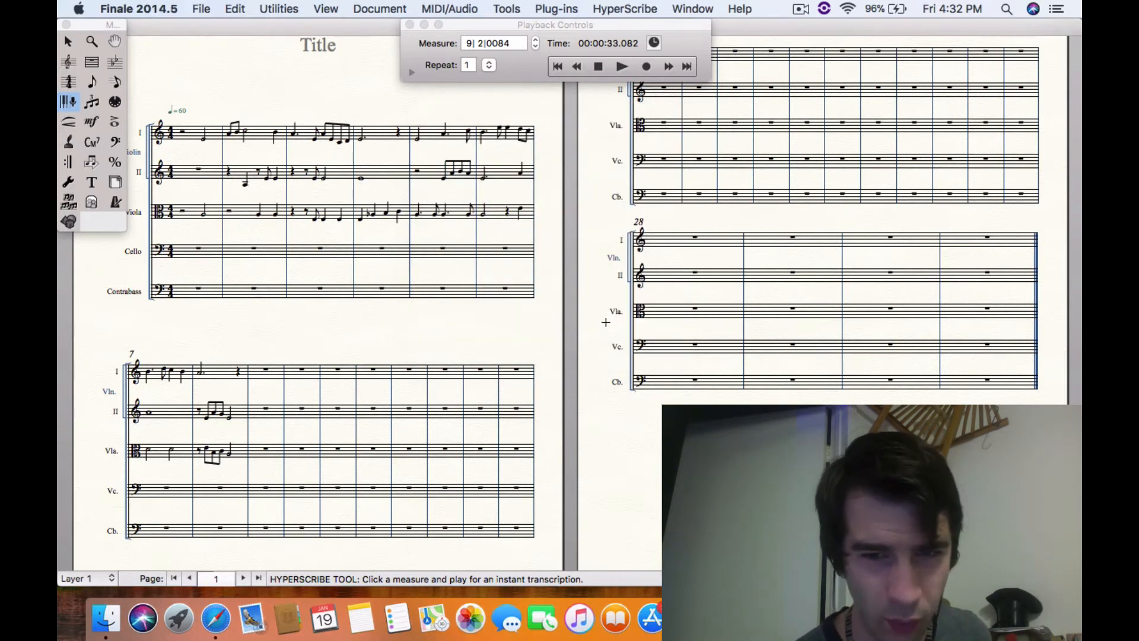
Set the record mode to Split into Two Staves, with the fixed split point captured at MIDI note 57
{"action": "left_click", "coordinate": [621, 9]}
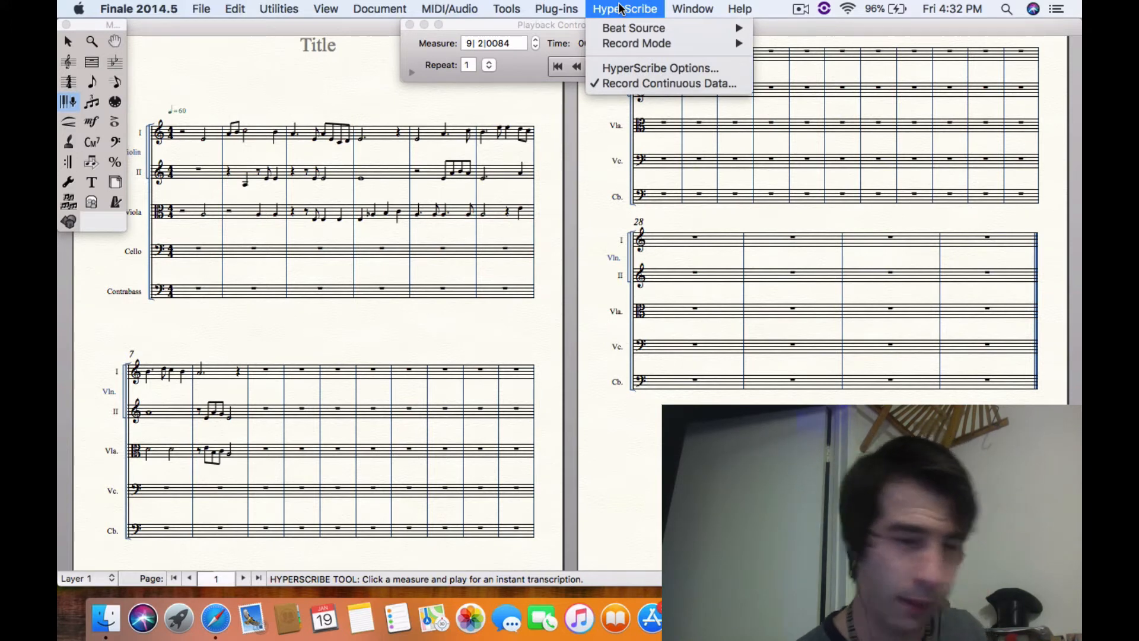
{"action": "mouse_move", "coordinate": [628, 45]}
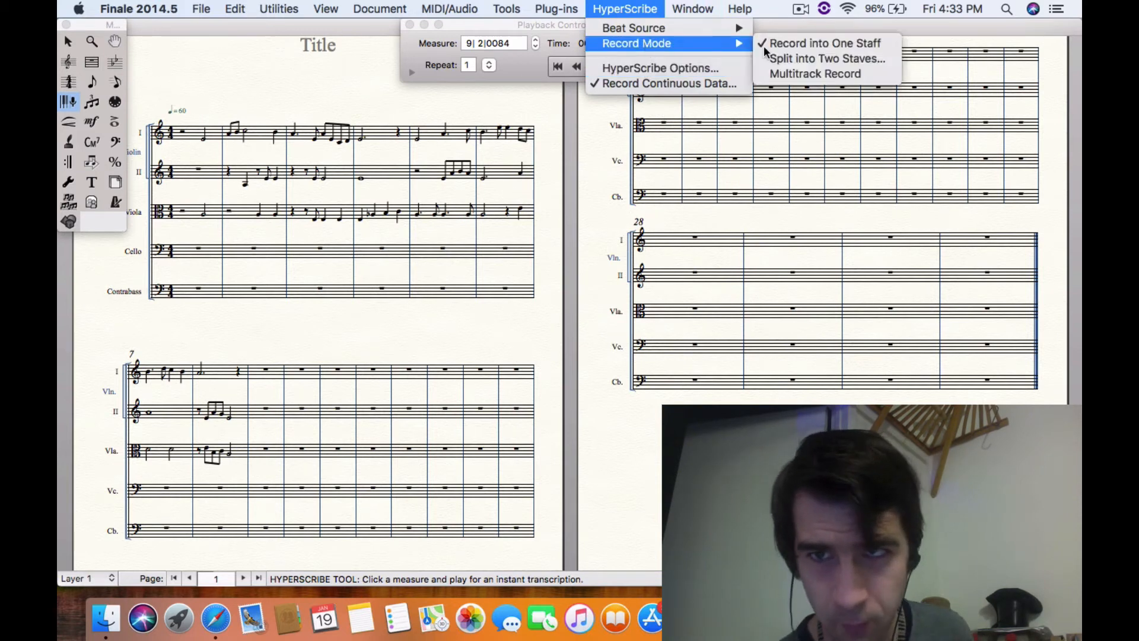
{"action": "left_click", "coordinate": [800, 55]}
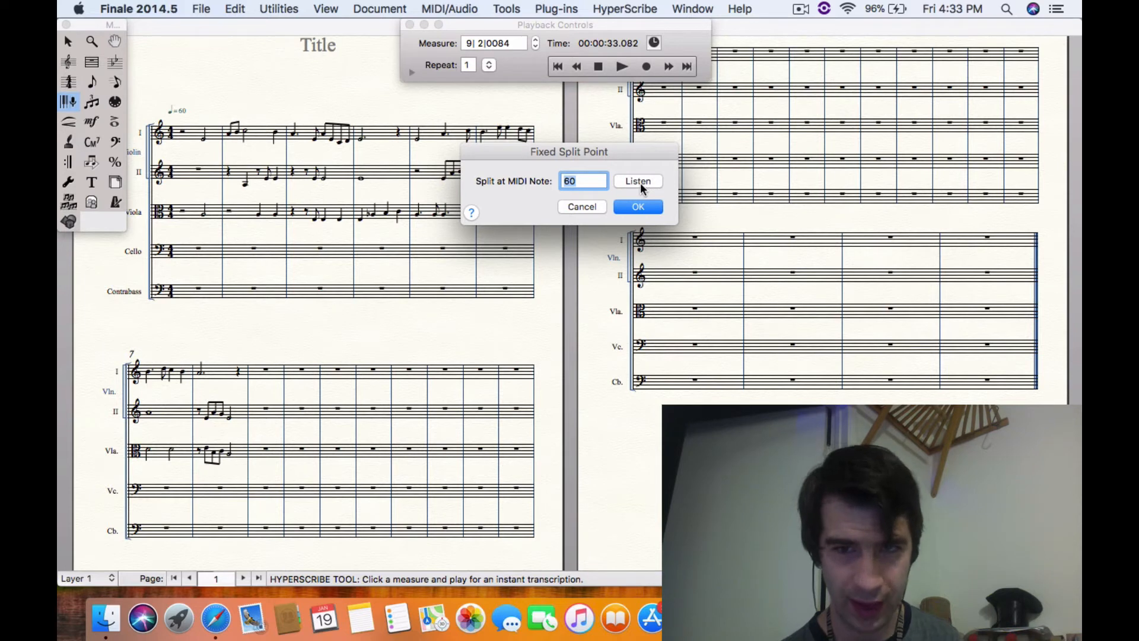
{"action": "left_click", "coordinate": [638, 181]}
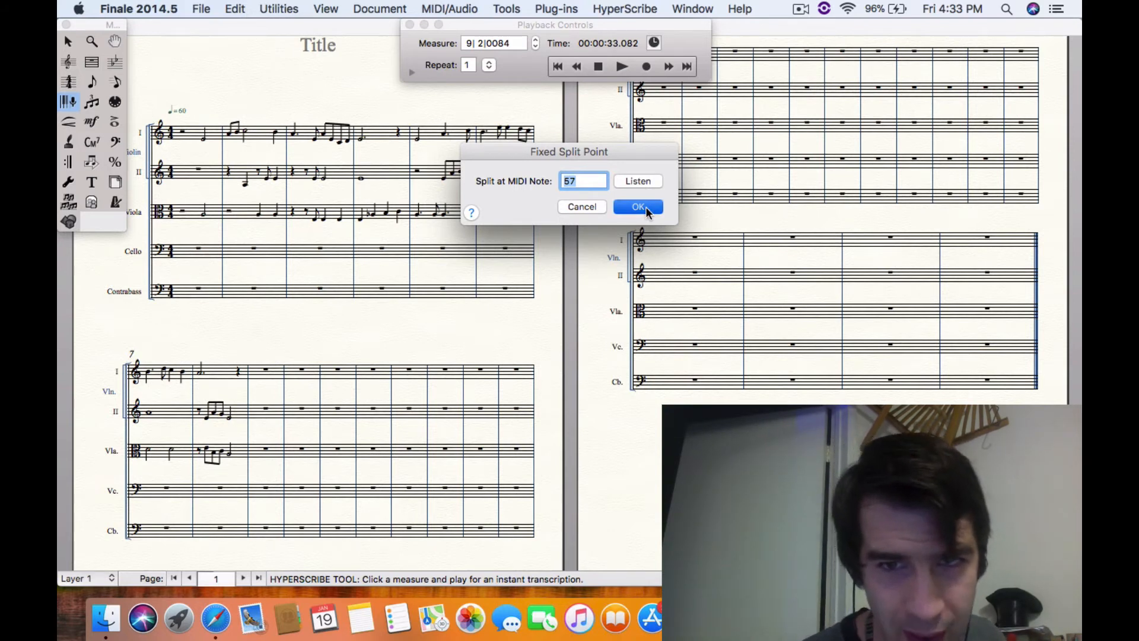
{"action": "left_click", "coordinate": [648, 209]}
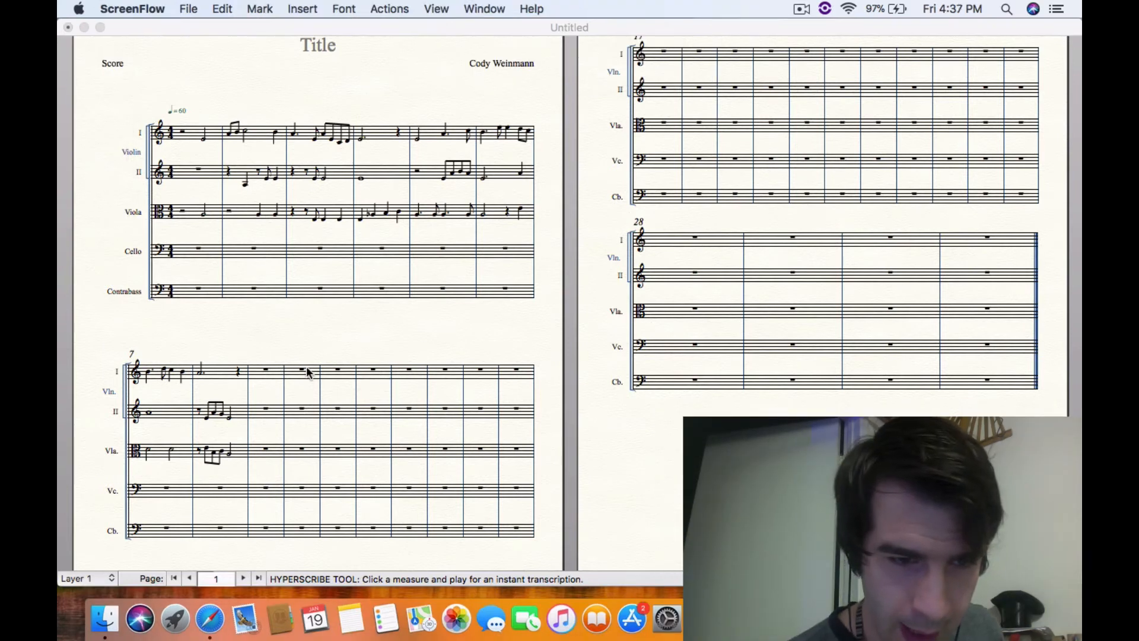
Record a Violin I melody of about three measures with HyperScribe, starting at measure 9
{"action": "left_click", "coordinate": [271, 373]}
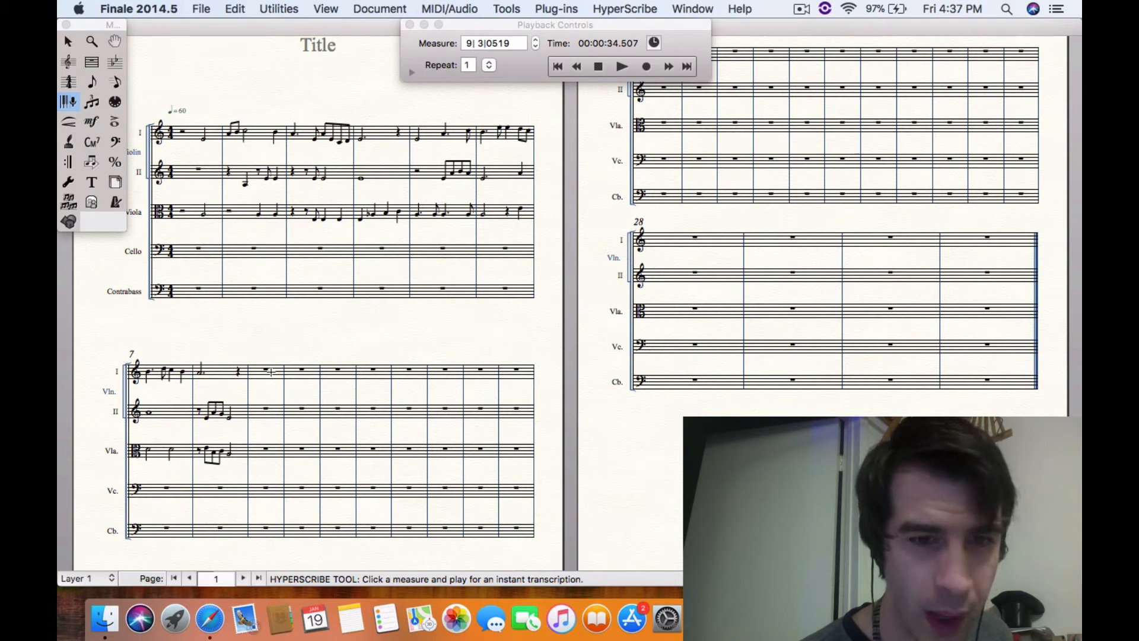
{"action": "left_click", "coordinate": [271, 372]}
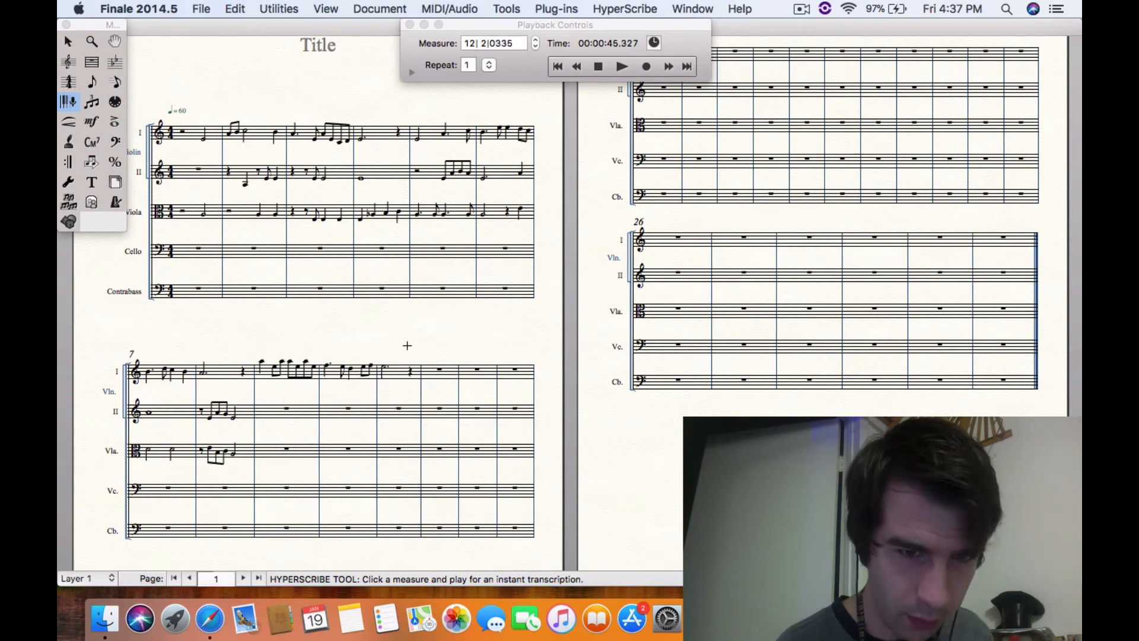
Record about twelve measures split across the Violin II and Viola staves, starting at measure 12
{"action": "left_click", "coordinate": [446, 414]}
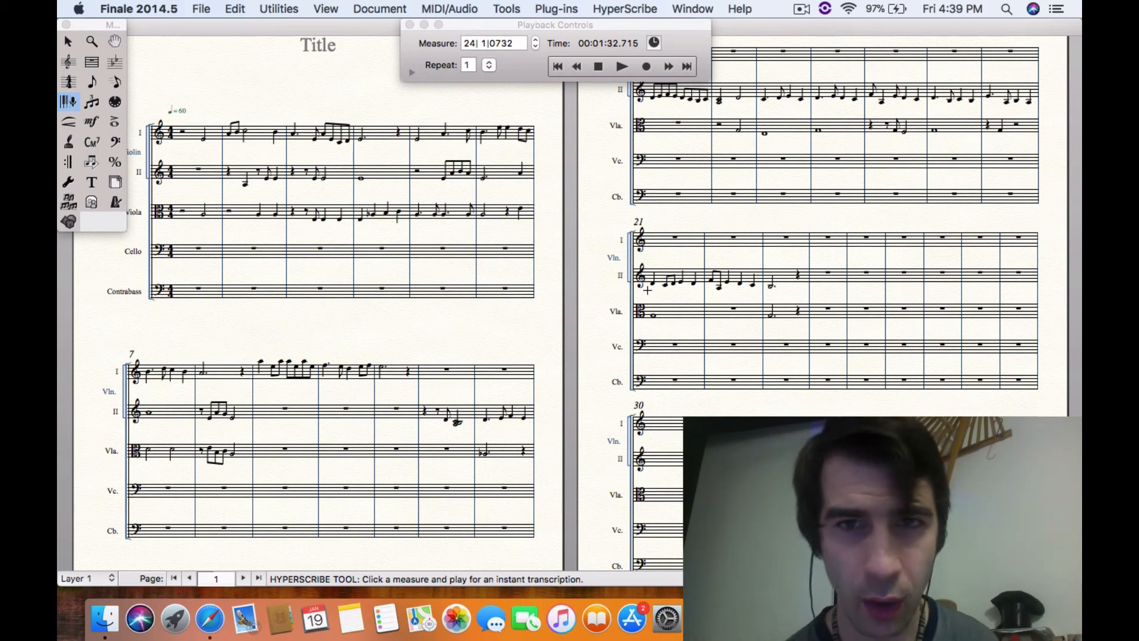
Switch the record mode to Multitrack Record and try to start recording at measure 24 of the Violin I staff
{"action": "left_click", "coordinate": [662, 12]}
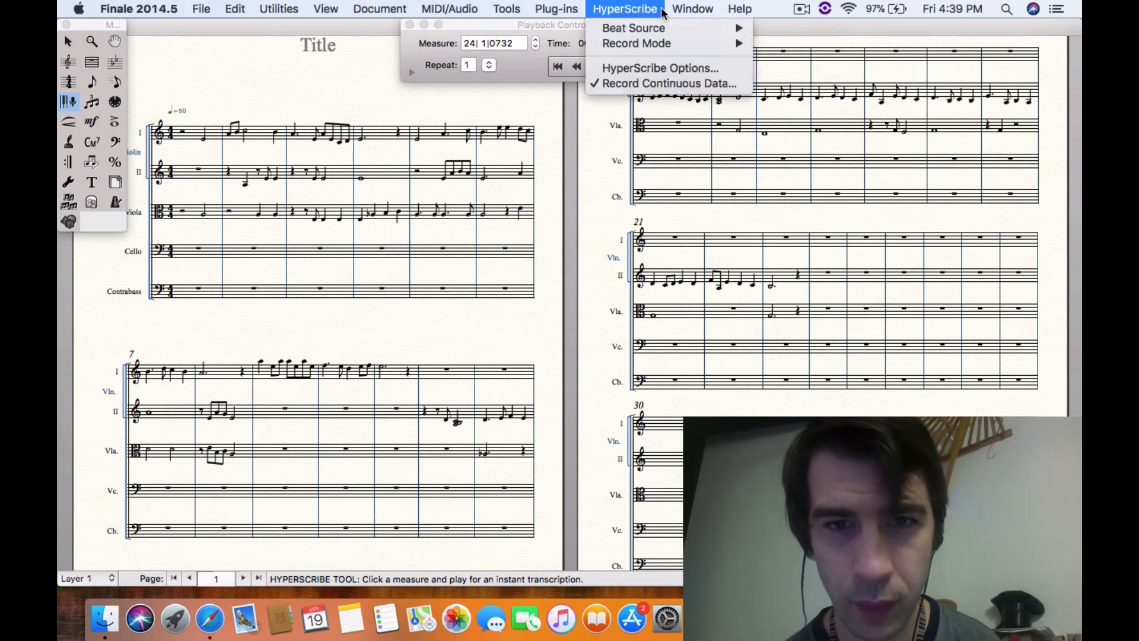
{"action": "mouse_move", "coordinate": [657, 43]}
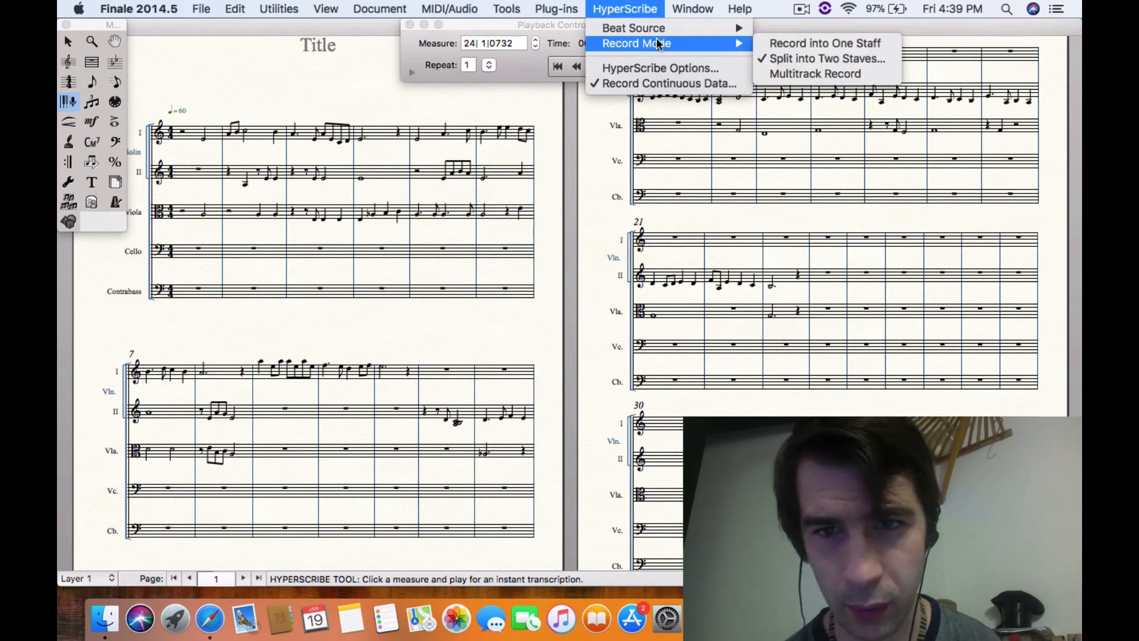
{"action": "left_click", "coordinate": [782, 73]}
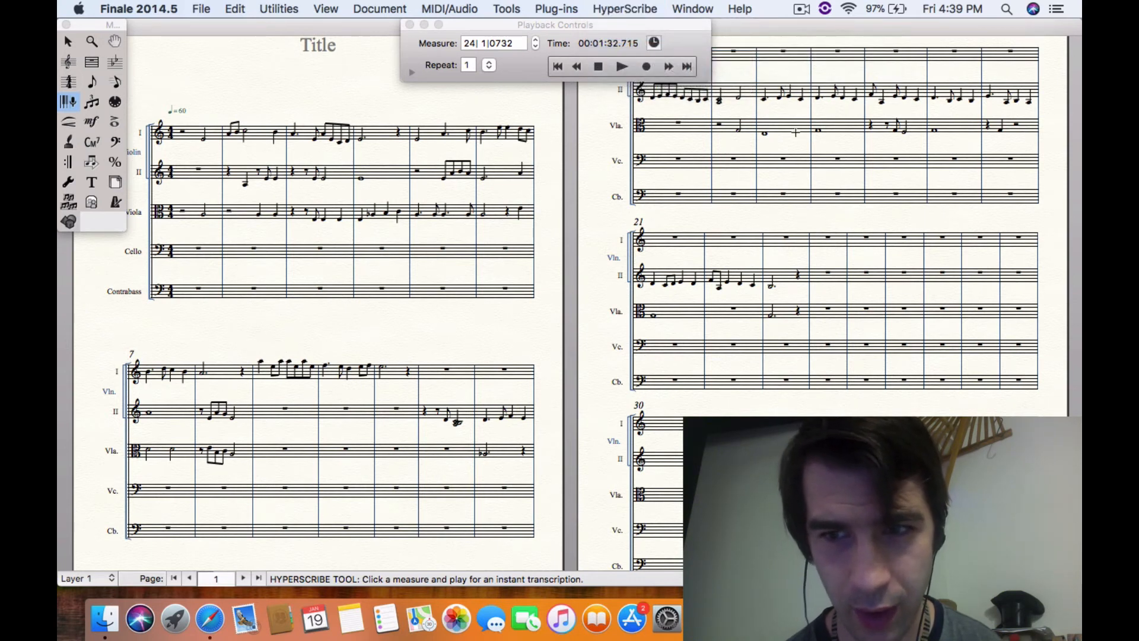
{"action": "scroll", "coordinate": [825, 204], "scroll_direction": "right", "scroll_amount": 8}
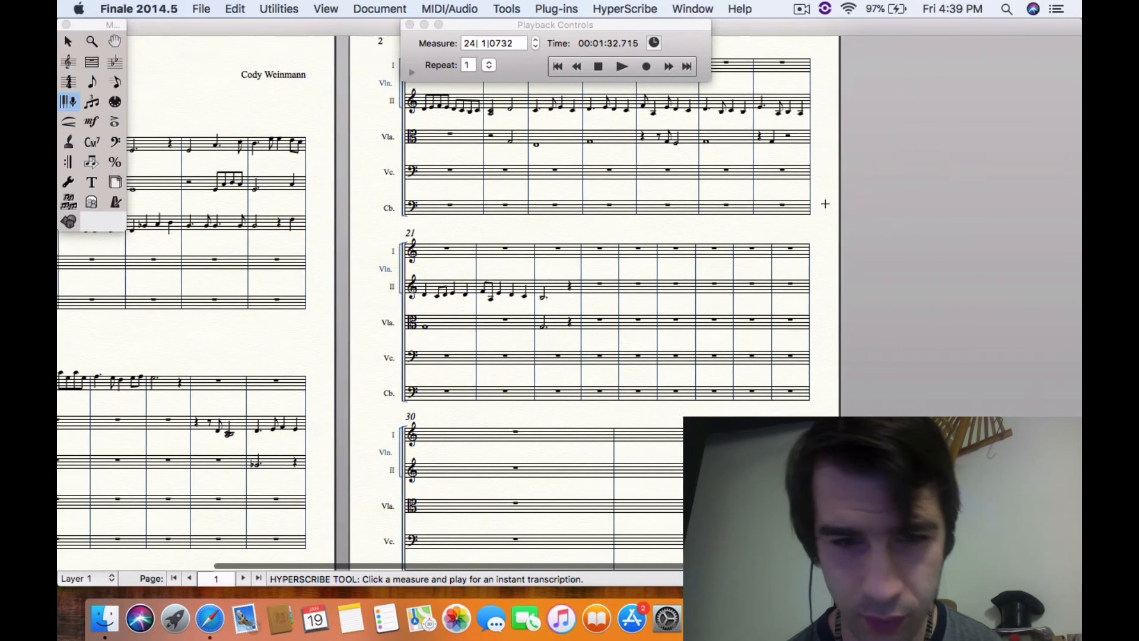
{"action": "left_click", "coordinate": [603, 252]}
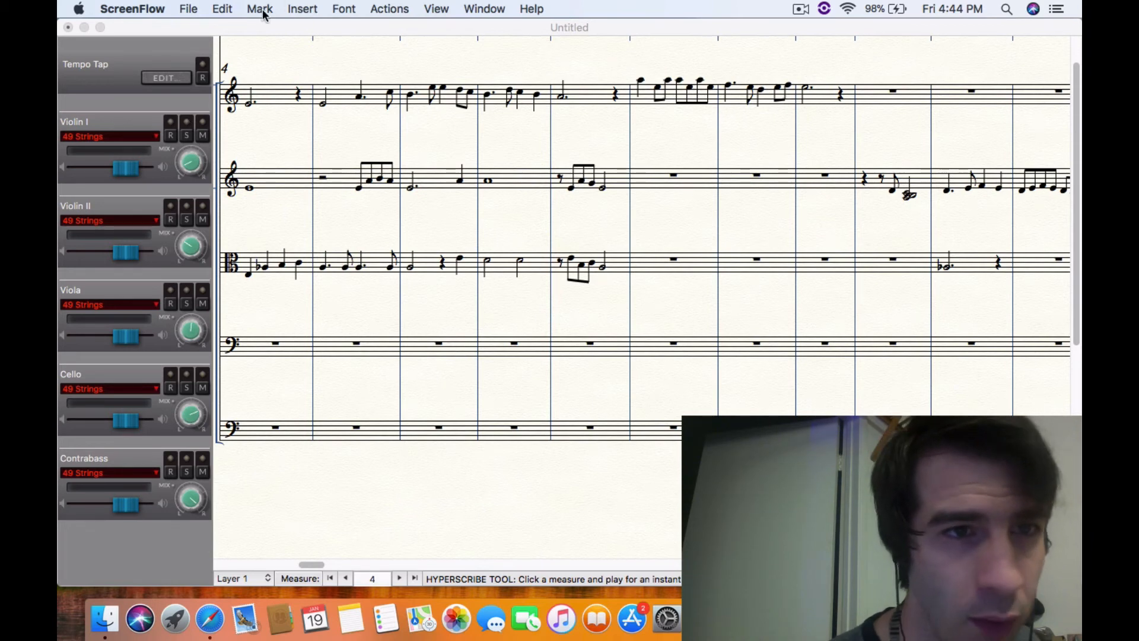
Return to the Finale score in Studio View and arm the Violin II, Viola and Cello staves for recording
{"action": "left_click", "coordinate": [338, 30]}
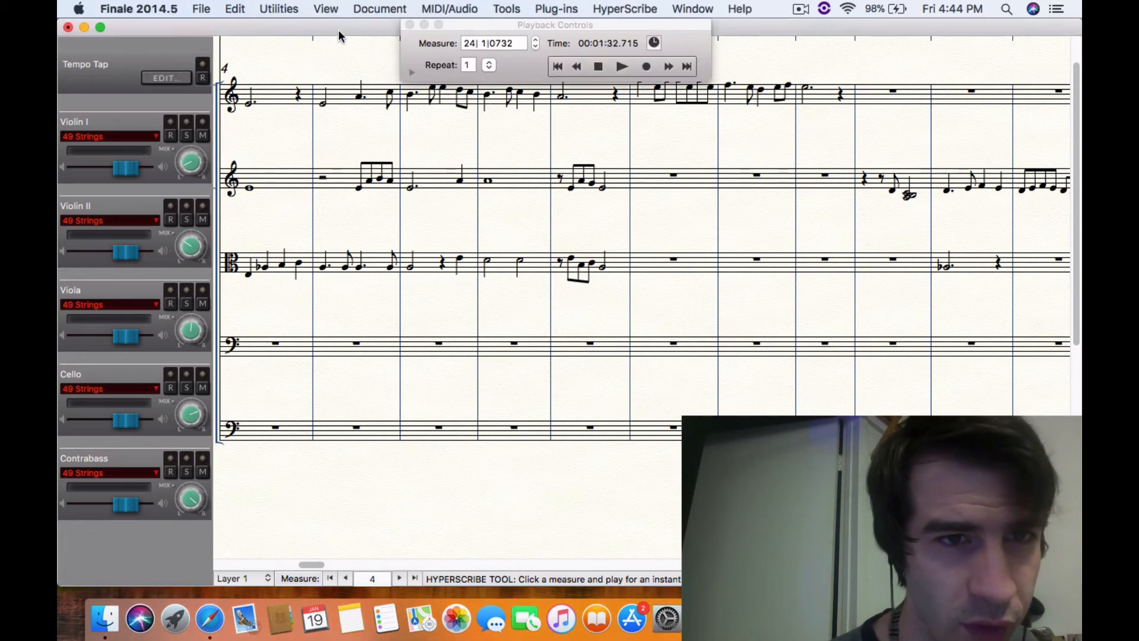
{"action": "left_click", "coordinate": [337, 10]}
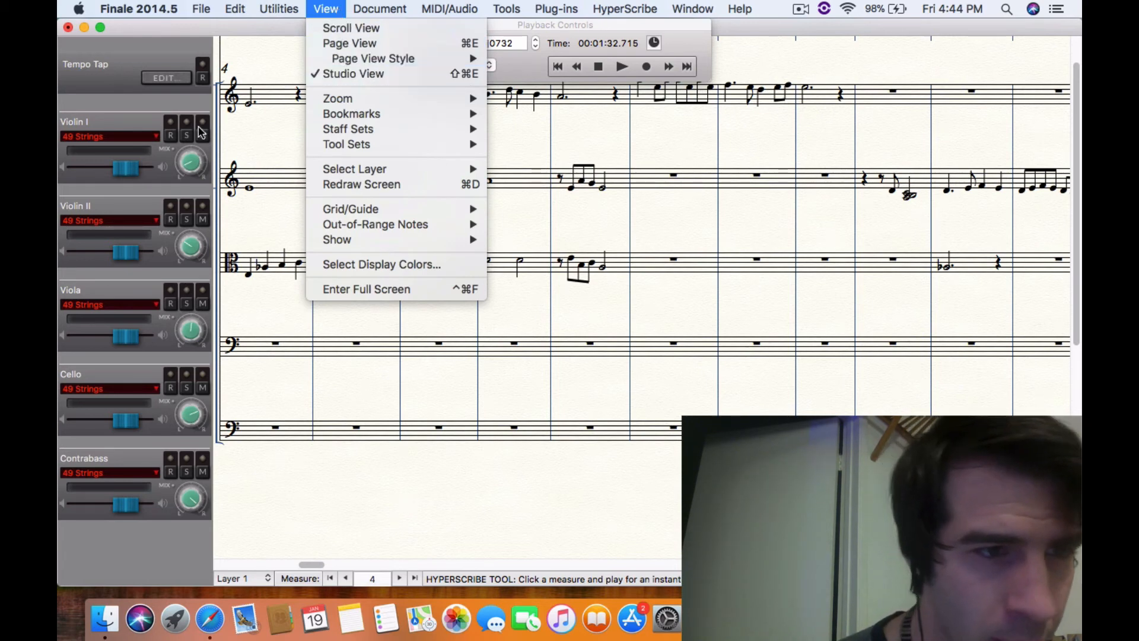
{"action": "left_click", "coordinate": [128, 108]}
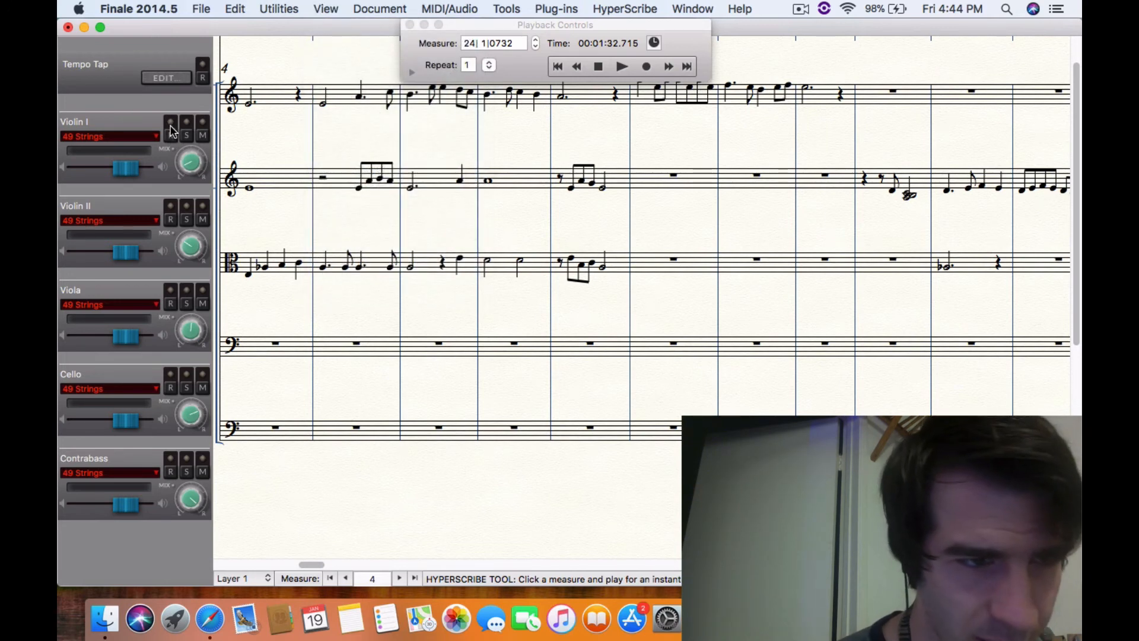
{"action": "left_click", "coordinate": [170, 206]}
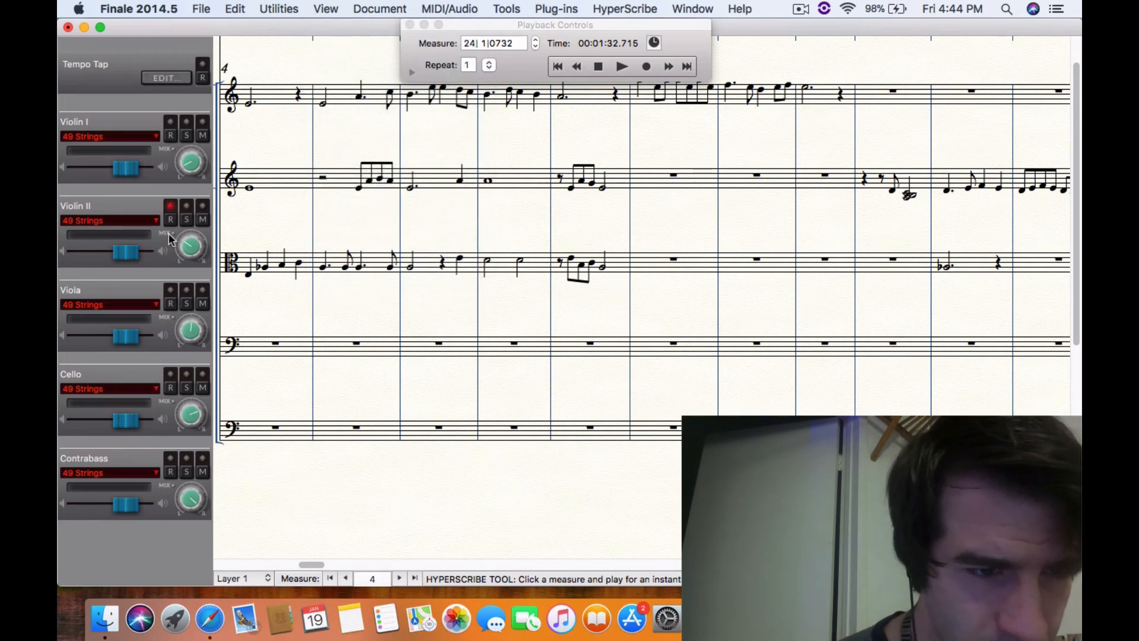
{"action": "left_click", "coordinate": [170, 290]}
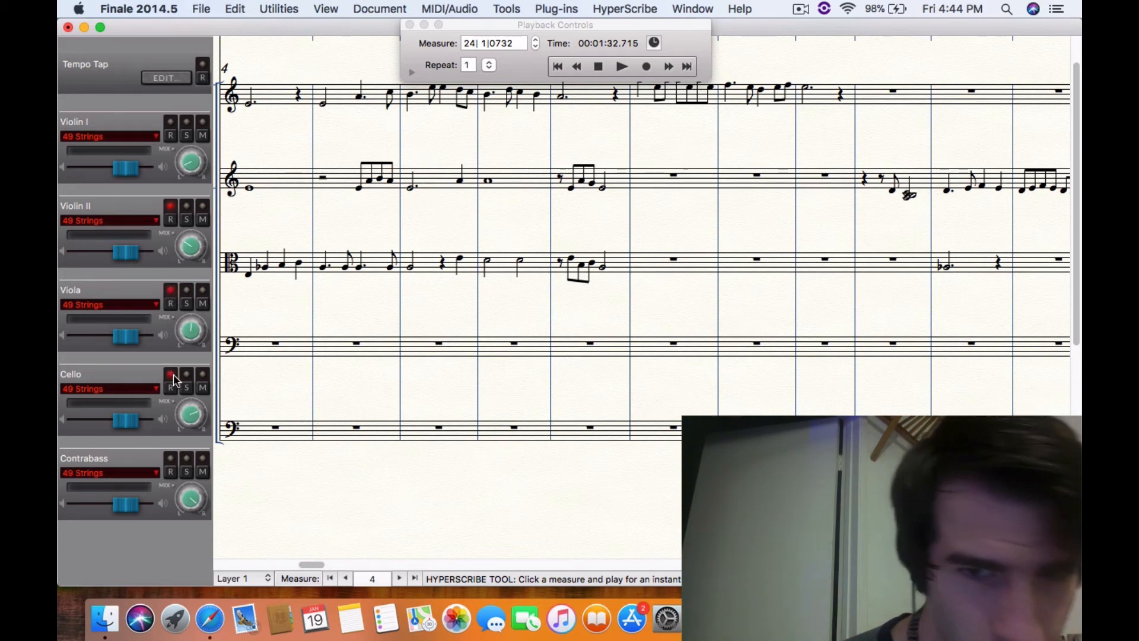
{"action": "scroll", "coordinate": [409, 370], "scroll_direction": "right", "scroll_amount": 4}
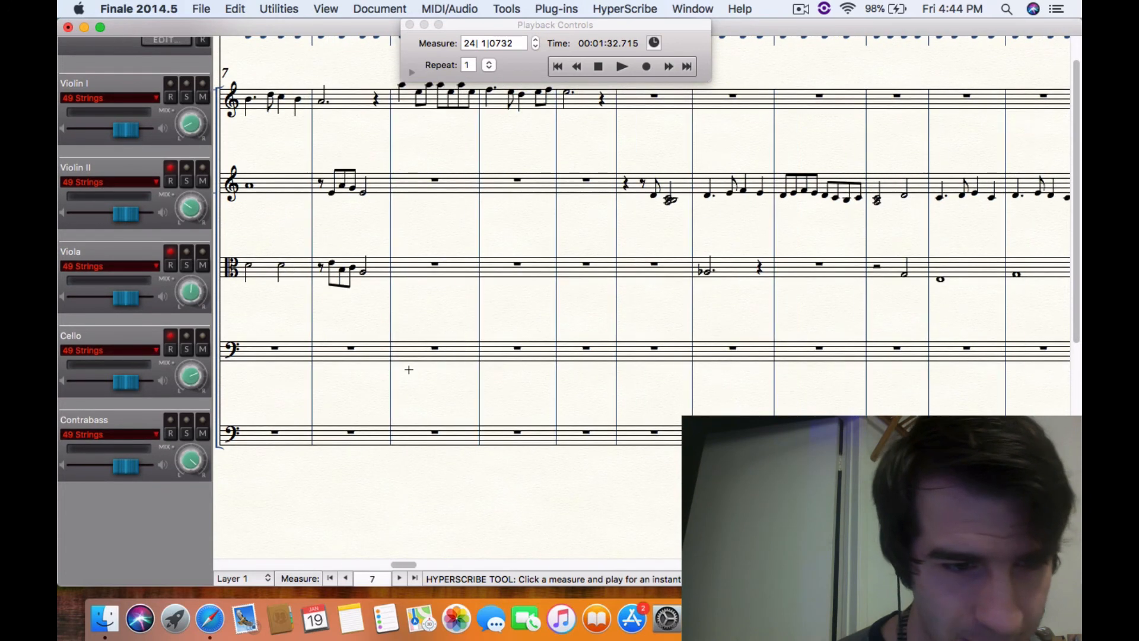
{"action": "scroll", "coordinate": [402, 371], "scroll_direction": "right", "scroll_amount": 10}
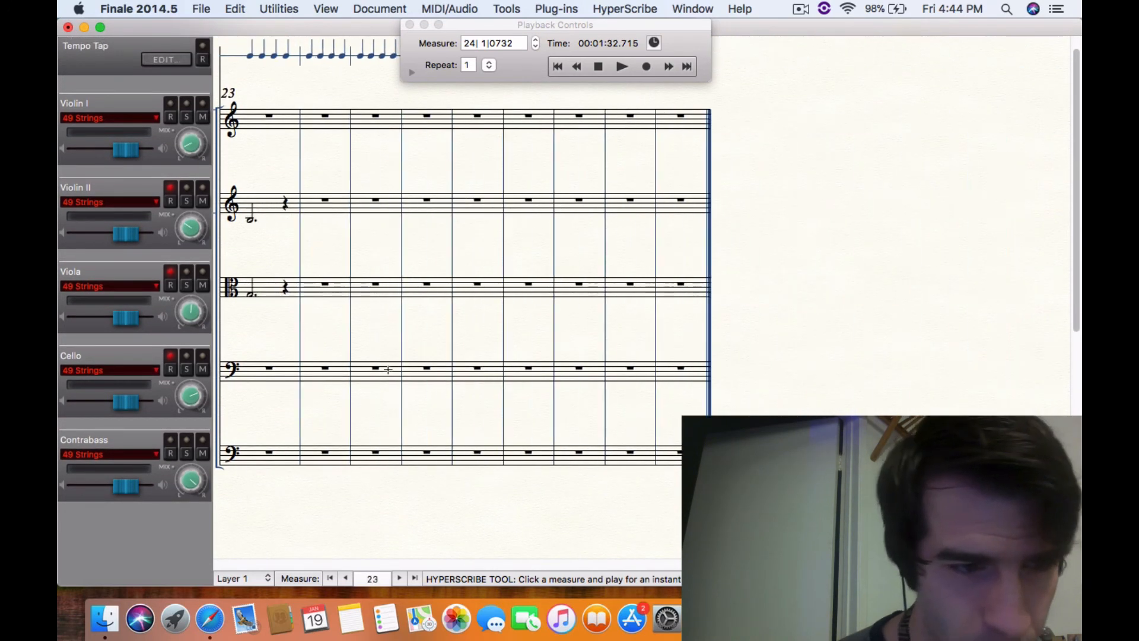
Record about eight measures simultaneously into the Violin II, Viola and Cello staves with HyperScribe, starting at measure 24
{"action": "scroll", "coordinate": [388, 370], "scroll_direction": "right", "scroll_amount": 2}
{"action": "scroll", "coordinate": [388, 370], "scroll_direction": "left", "scroll_amount": 2}
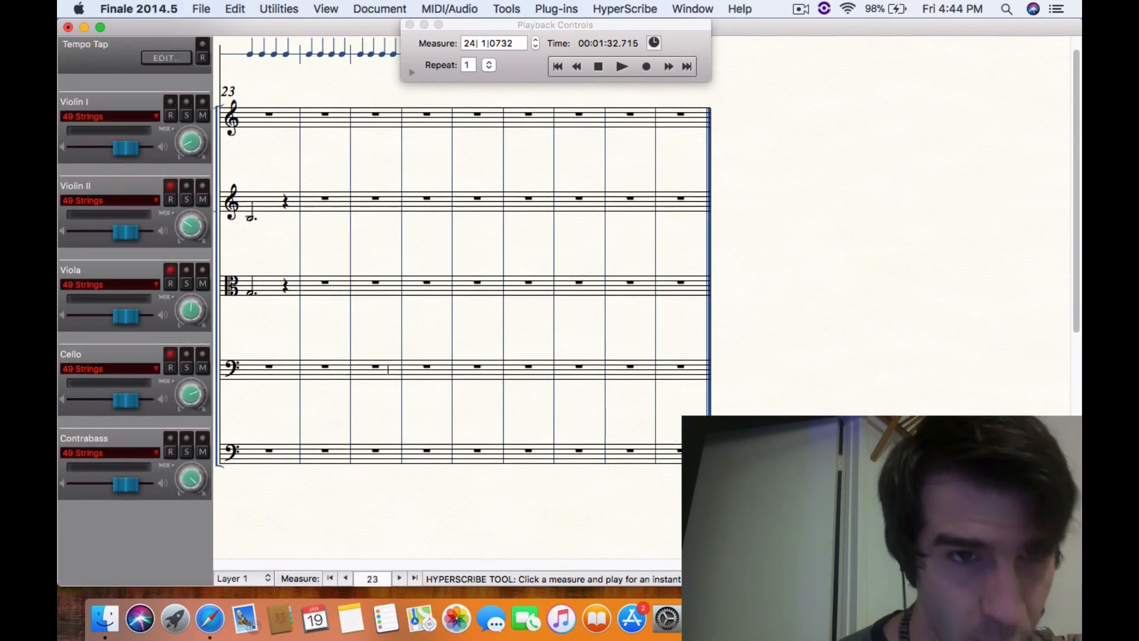
{"action": "left_click", "coordinate": [647, 9]}
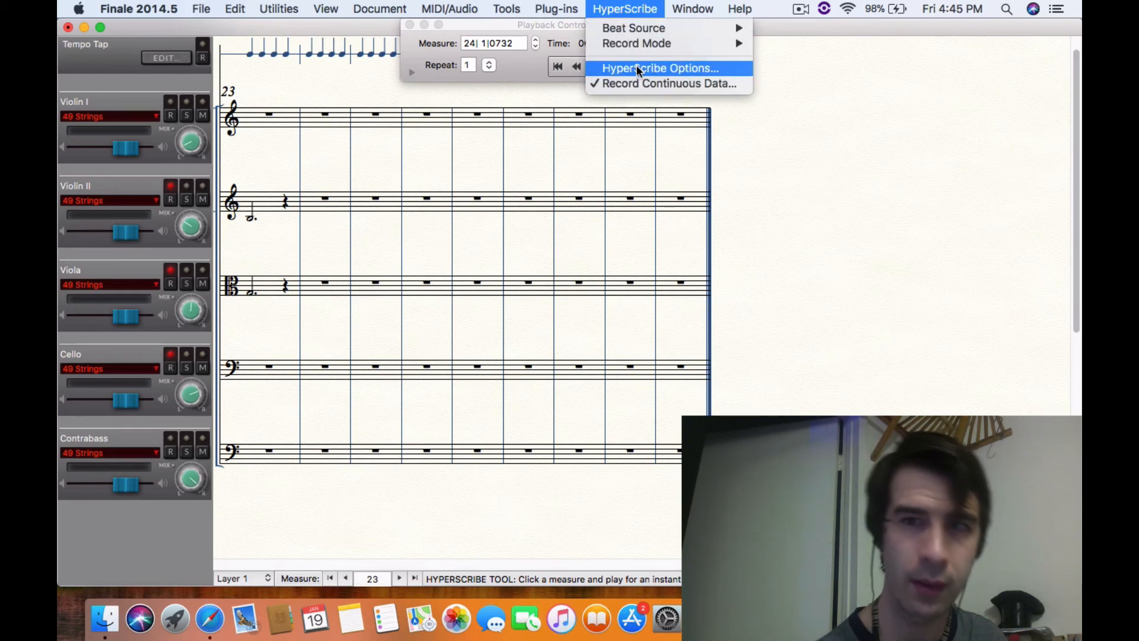
{"action": "mouse_move", "coordinate": [636, 47]}
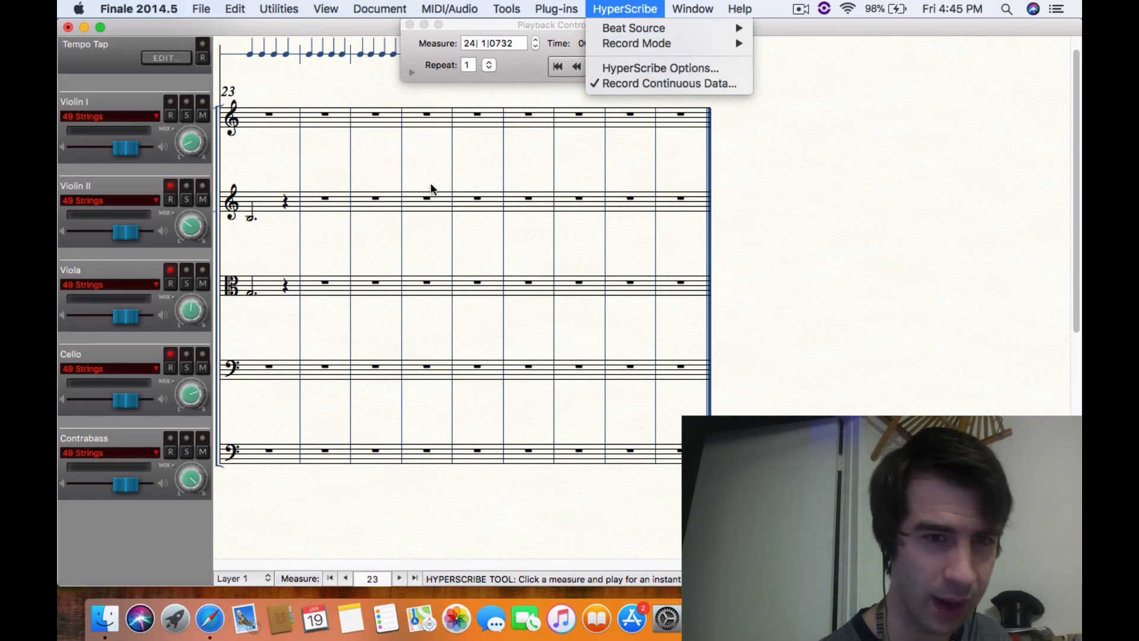
{"action": "left_click", "coordinate": [422, 196]}
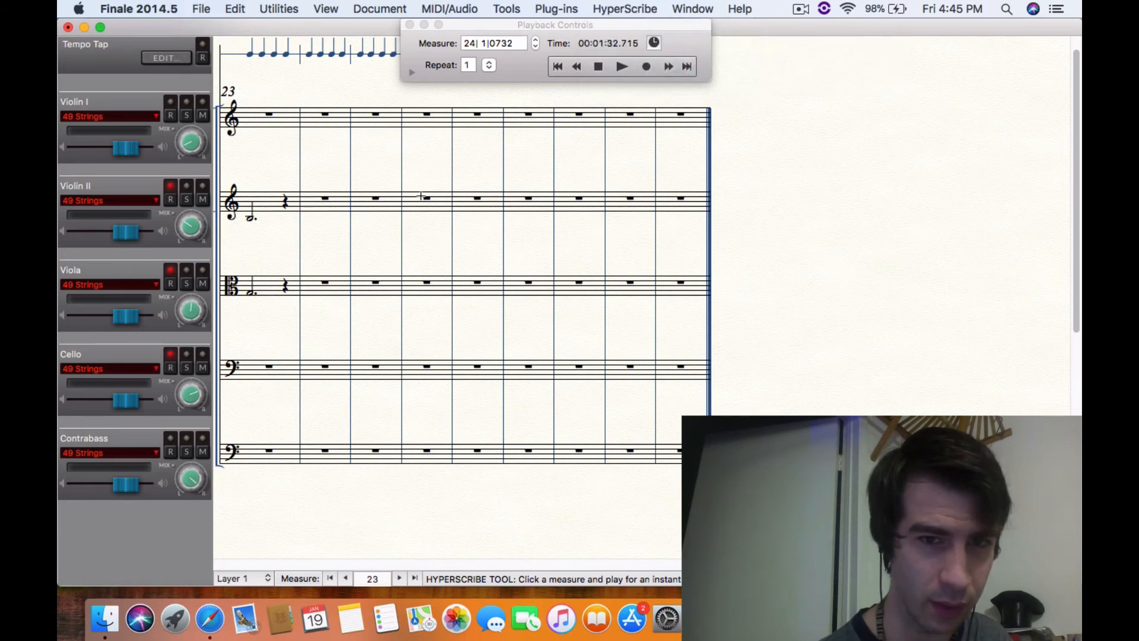
{"action": "left_click", "coordinate": [323, 204]}
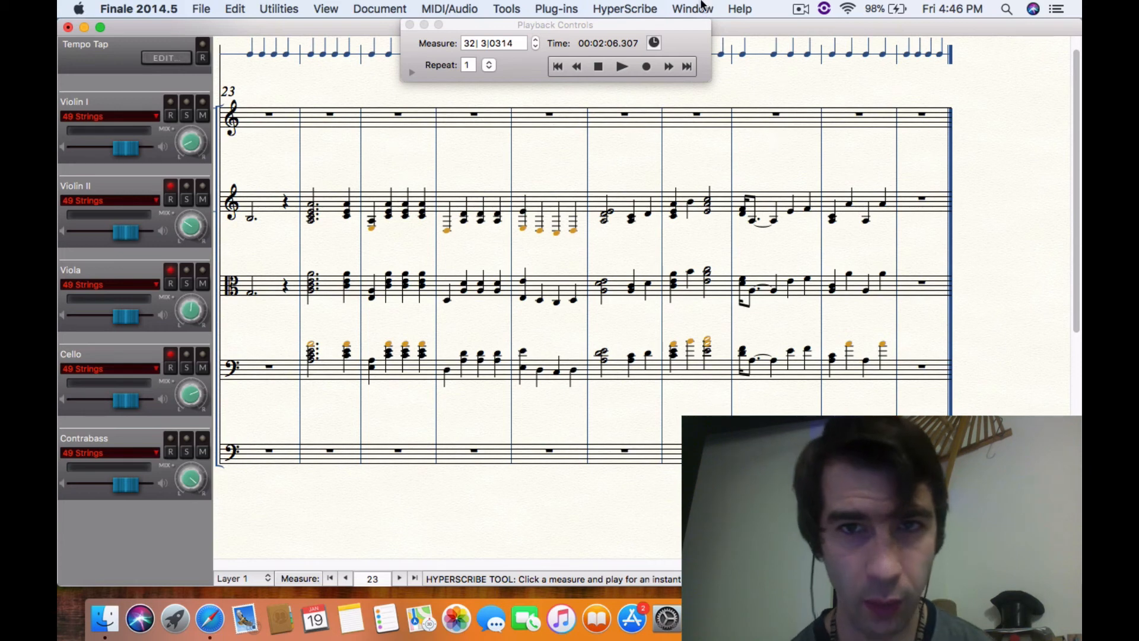
Review the HyperScribe options for settings and receive channels, and close them without changes
{"action": "left_click", "coordinate": [641, 11]}
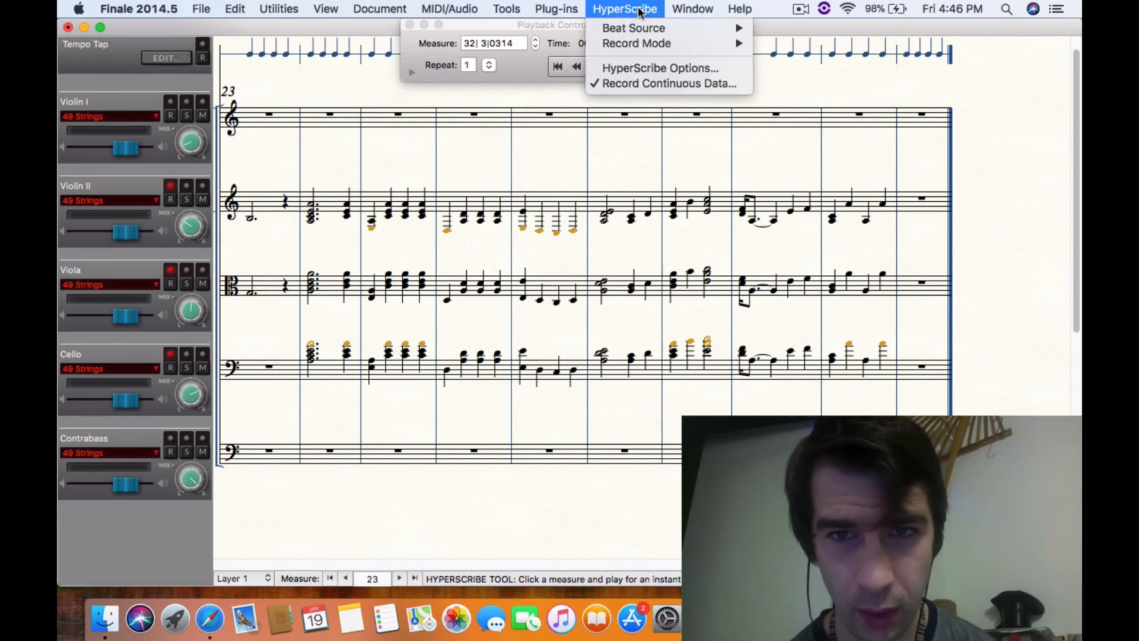
{"action": "left_click", "coordinate": [658, 70]}
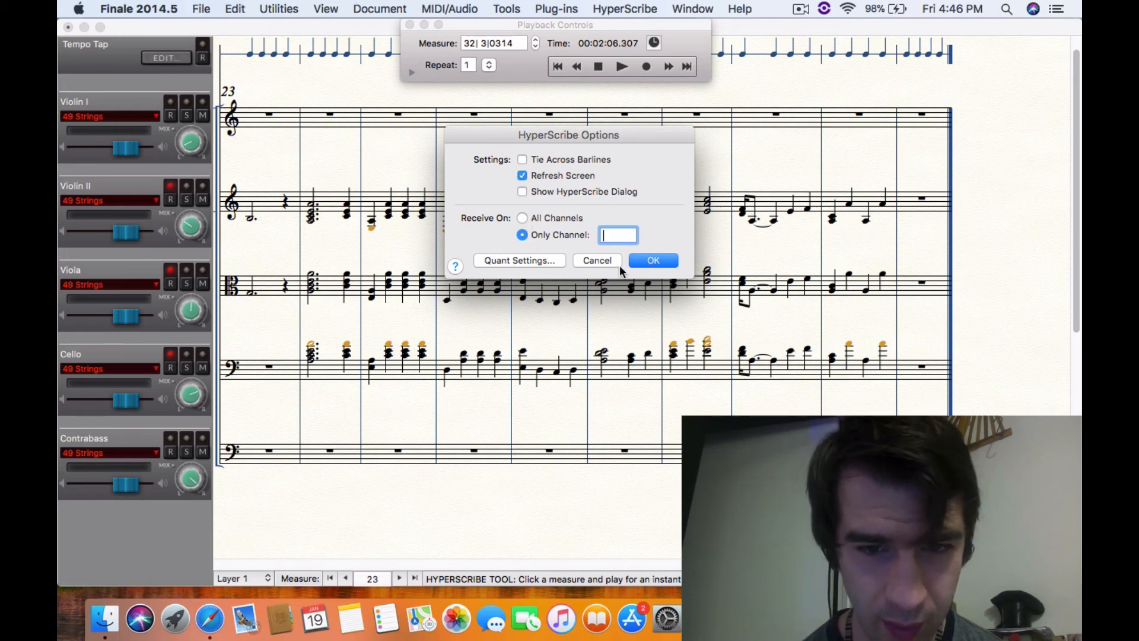
{"action": "left_click", "coordinate": [603, 261]}
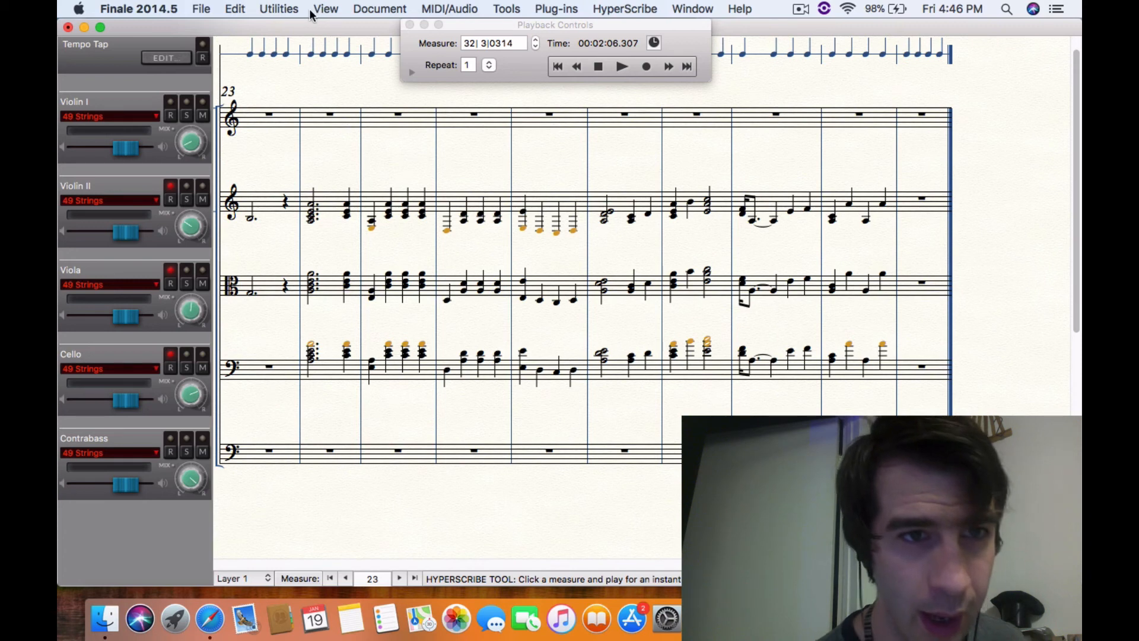
Switch the score from Studio View to Page View
{"action": "left_click", "coordinate": [267, 7]}
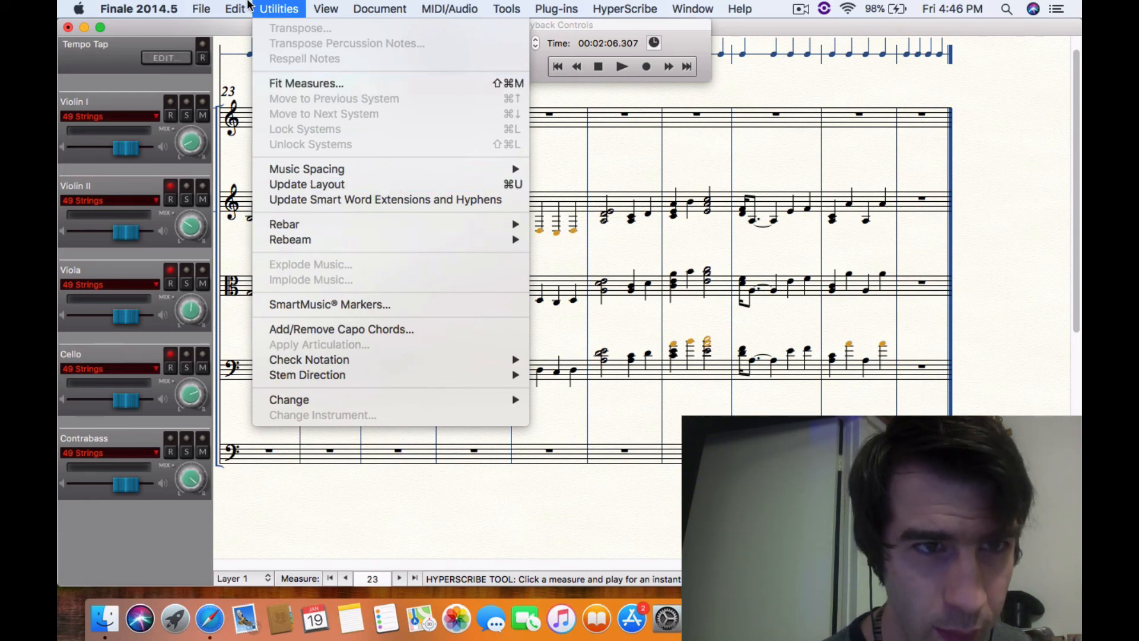
{"action": "mouse_move", "coordinate": [243, 6]}
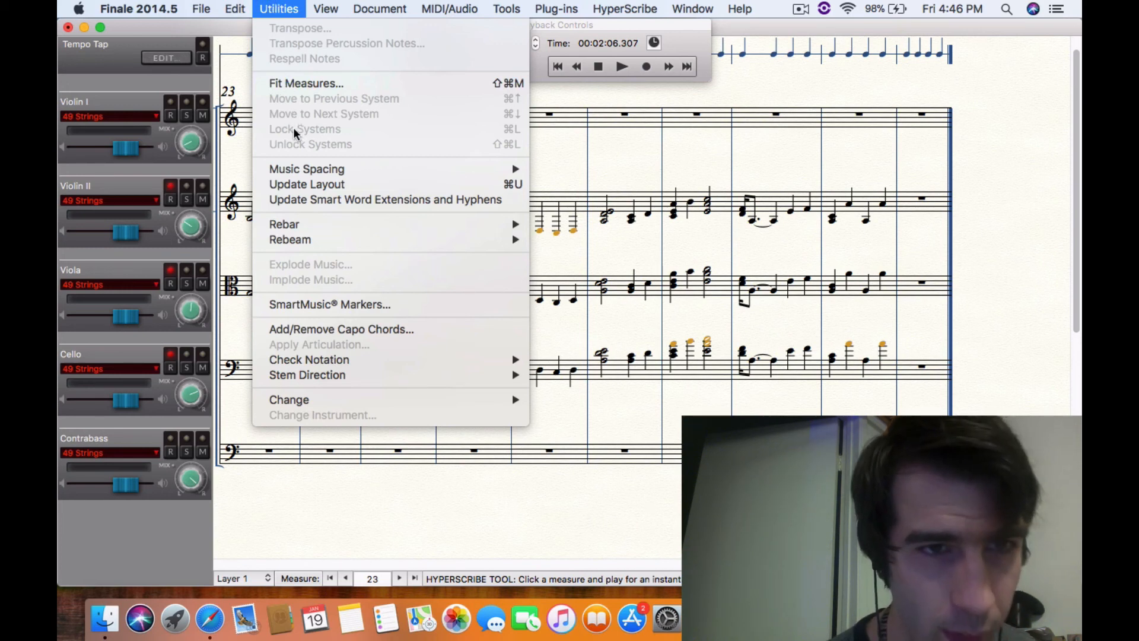
{"action": "left_click", "coordinate": [249, 236]}
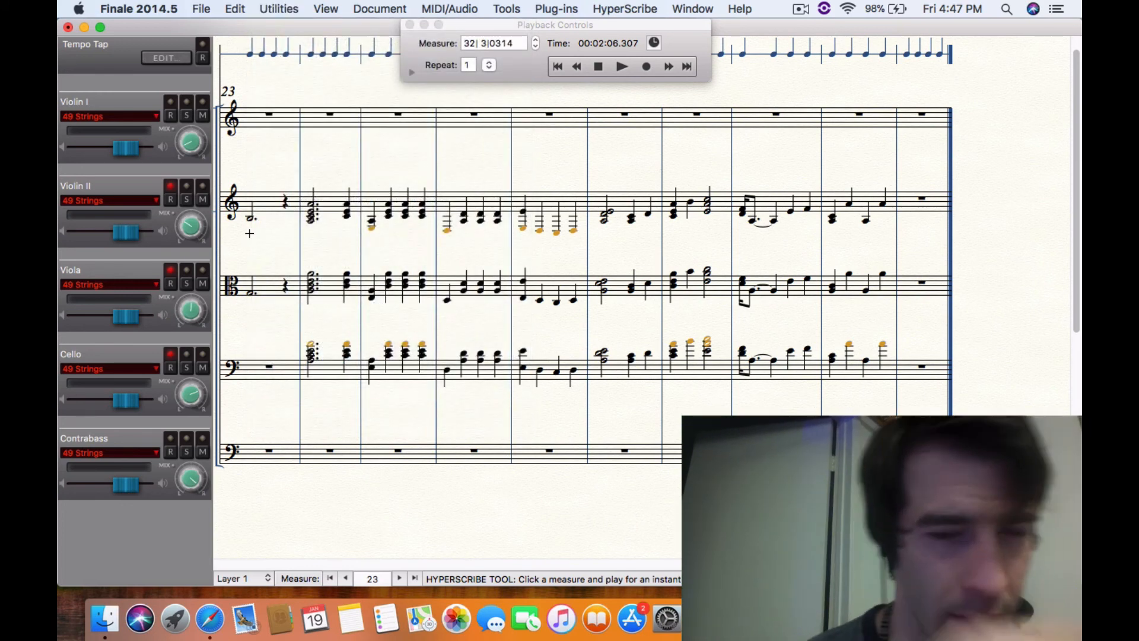
{"action": "left_click", "coordinate": [325, 7]}
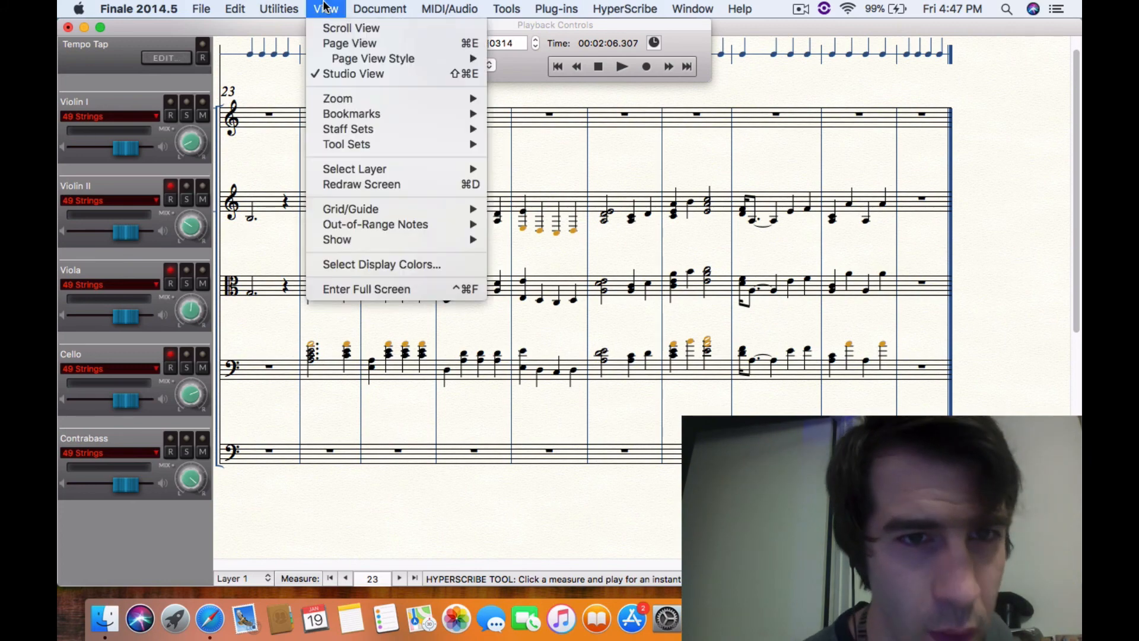
{"action": "left_click", "coordinate": [330, 43]}
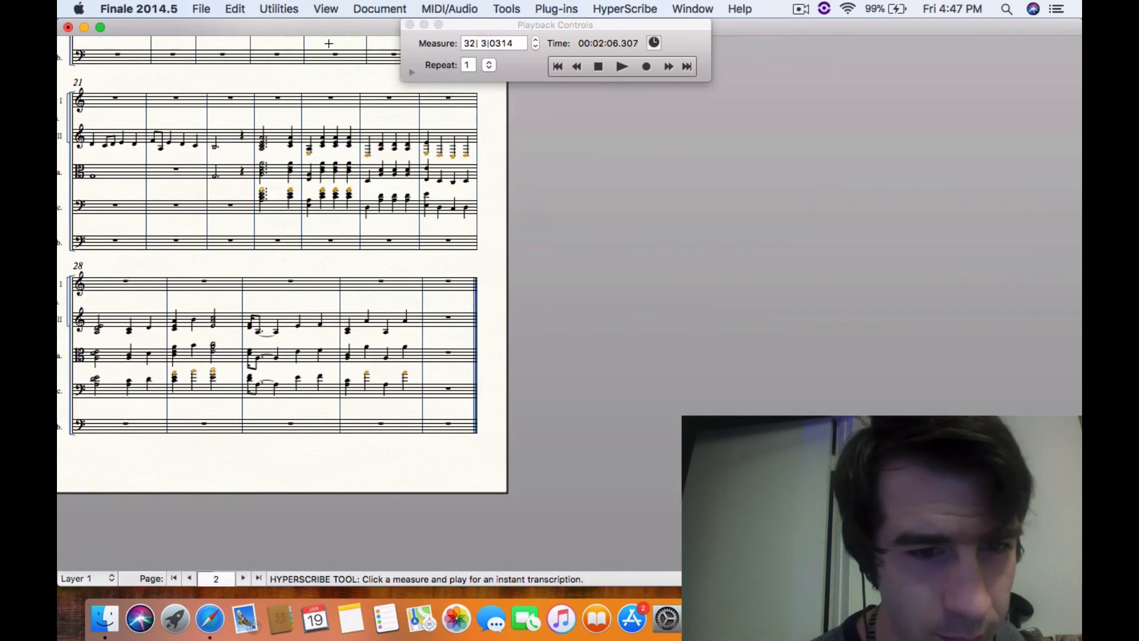
Display the Main Tool Palette and activate the Selection Tool
{"action": "left_click", "coordinate": [278, 11]}
{"action": "left_click", "coordinate": [194, 265]}
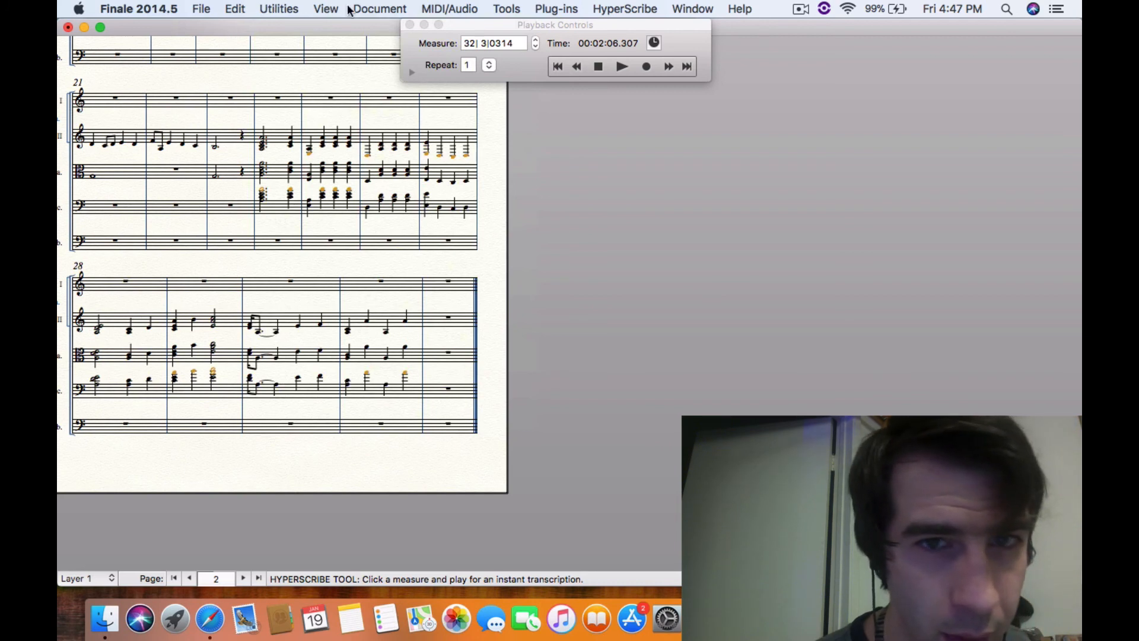
{"action": "key", "text": "super+alt+t"}
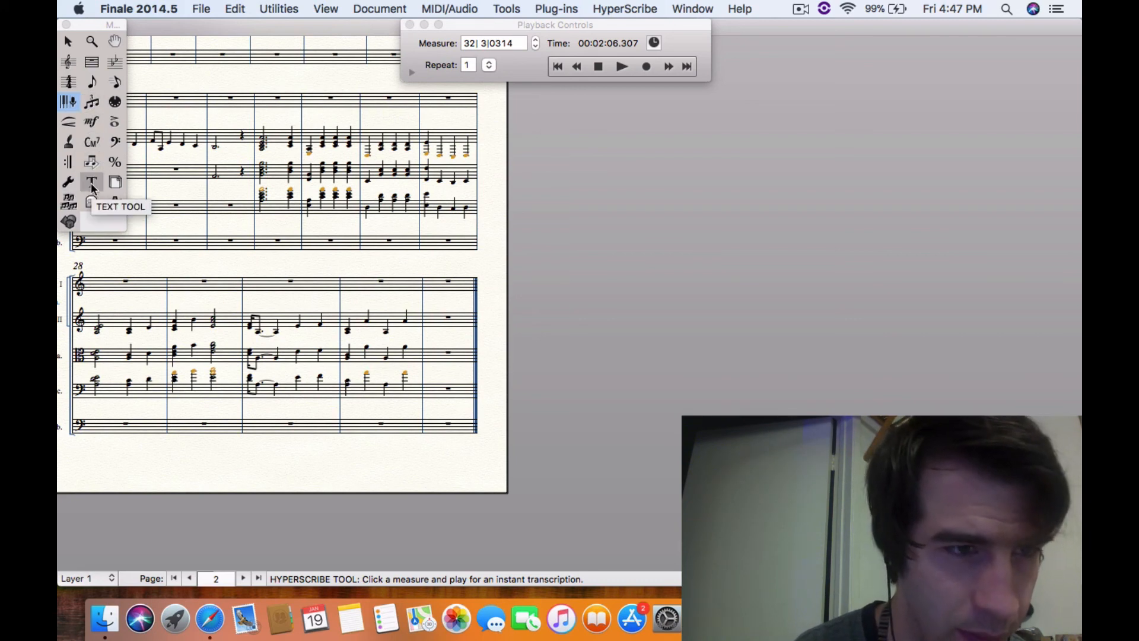
{"action": "left_click", "coordinate": [69, 43]}
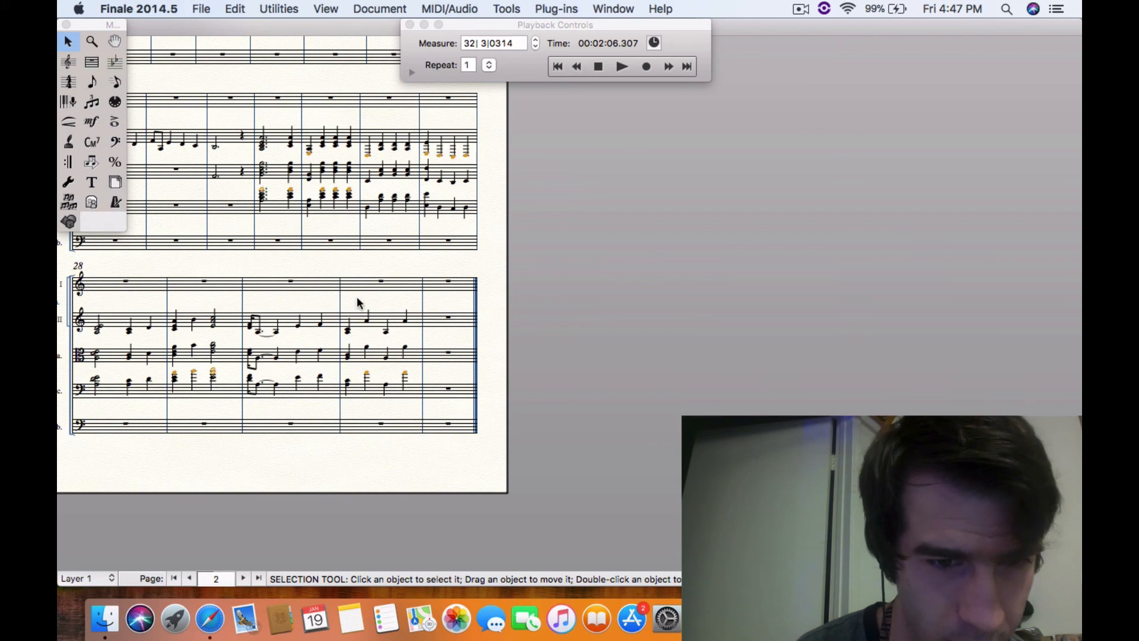
Explode measures 24 to 28 of Violin II through Cello into 3 existing staves starting with Violin I, one note per staff
{"action": "left_click", "coordinate": [137, 330]}
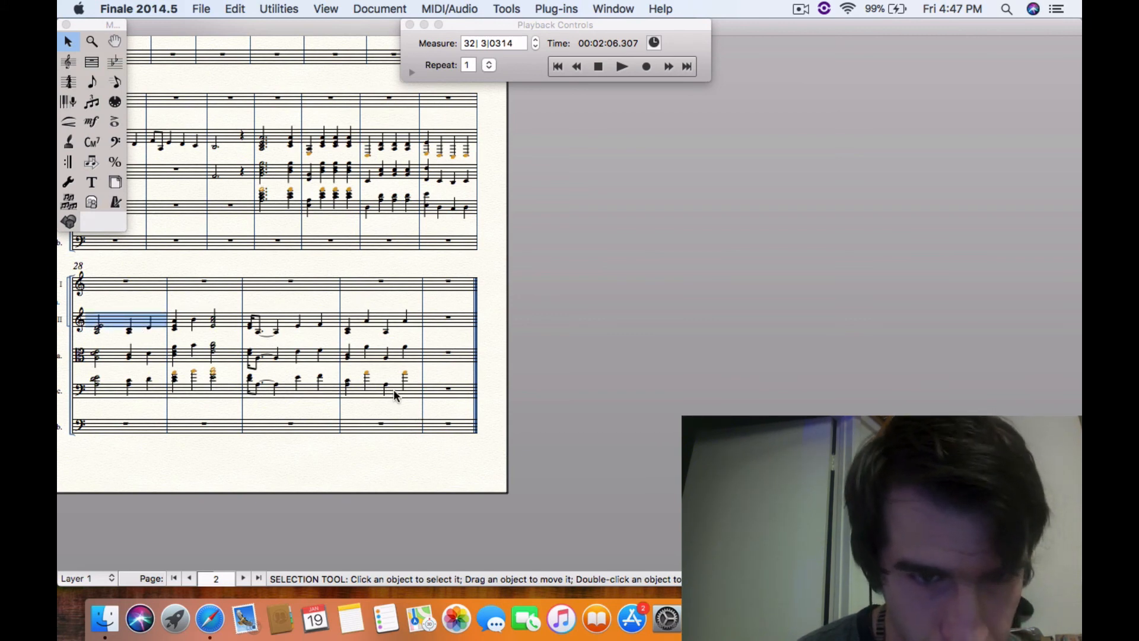
{"action": "left_click", "coordinate": [459, 206], "text": "shift"}
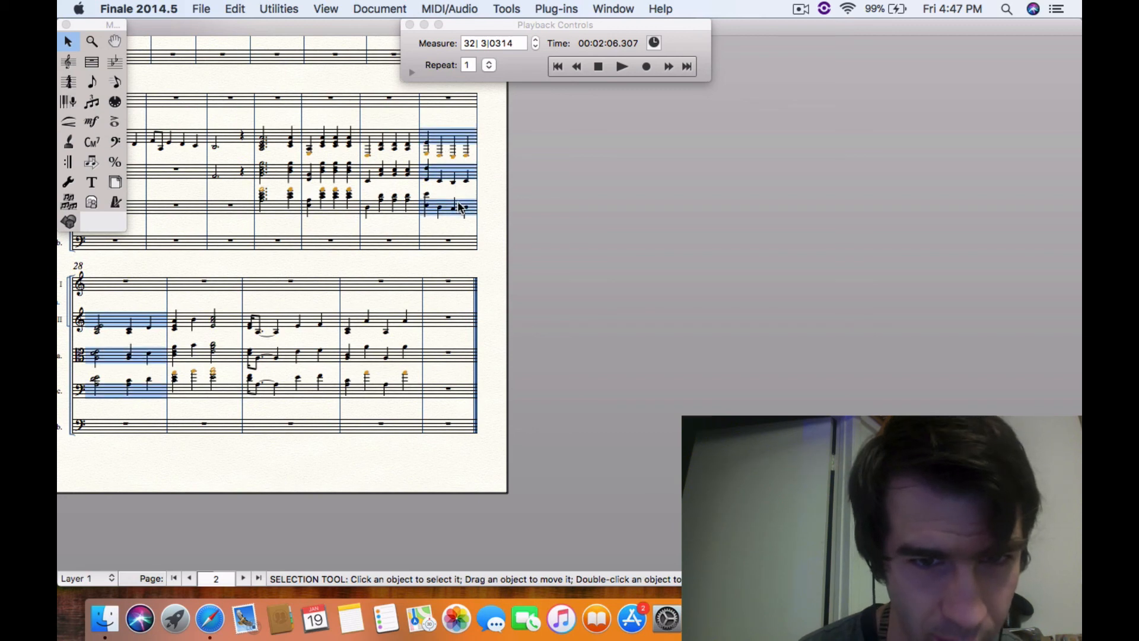
{"action": "left_click", "coordinate": [275, 203], "text": "shift"}
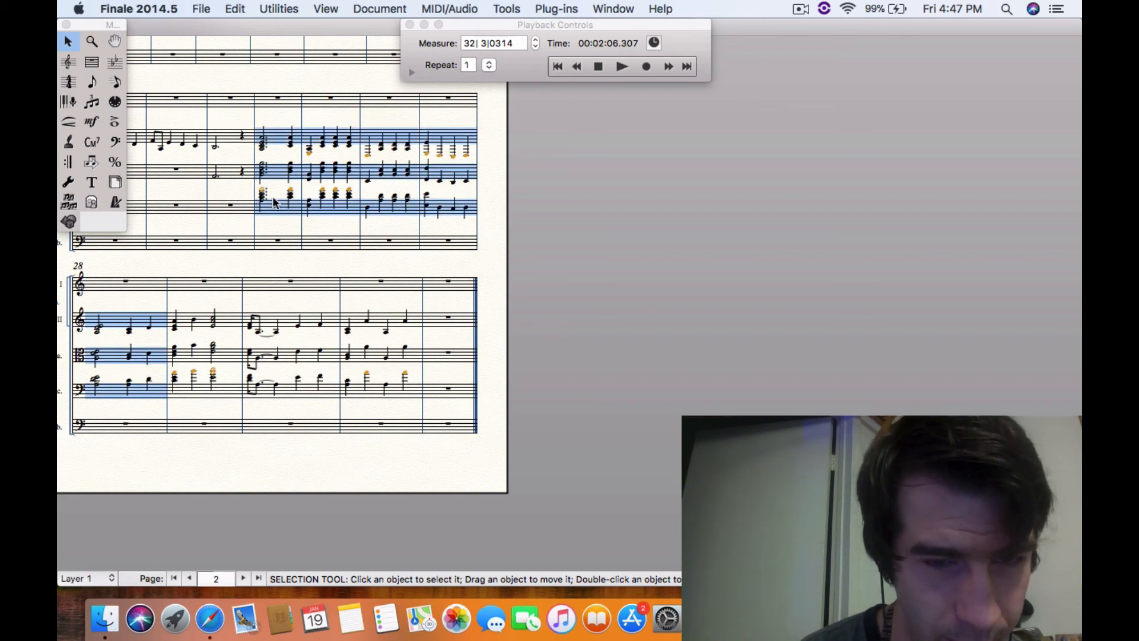
{"action": "left_click", "coordinate": [279, 8]}
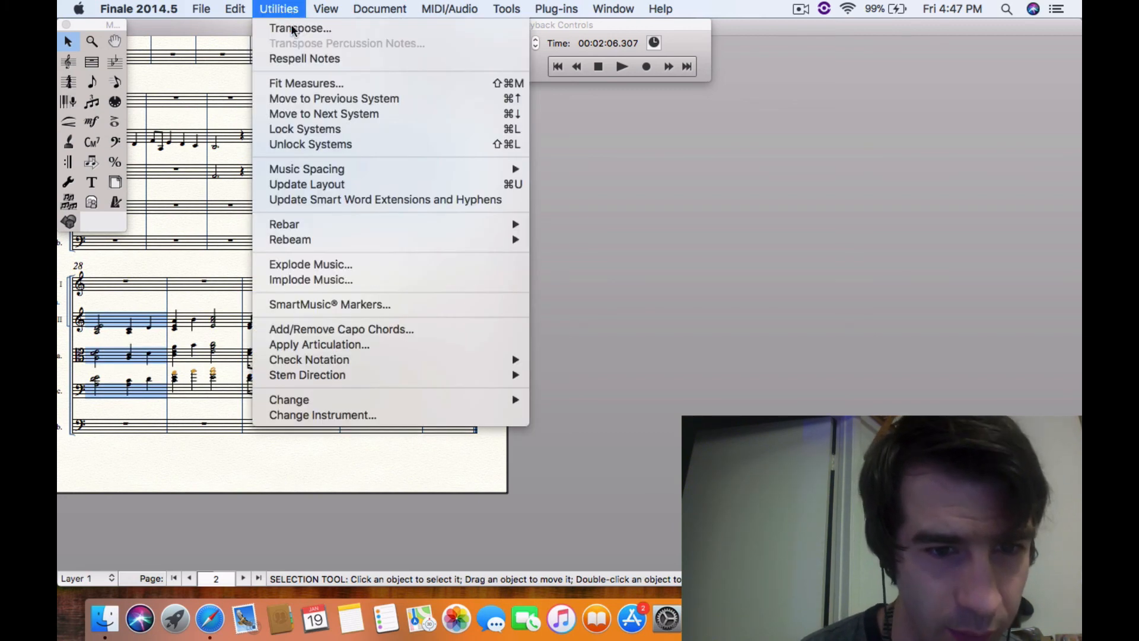
{"action": "left_click", "coordinate": [320, 266]}
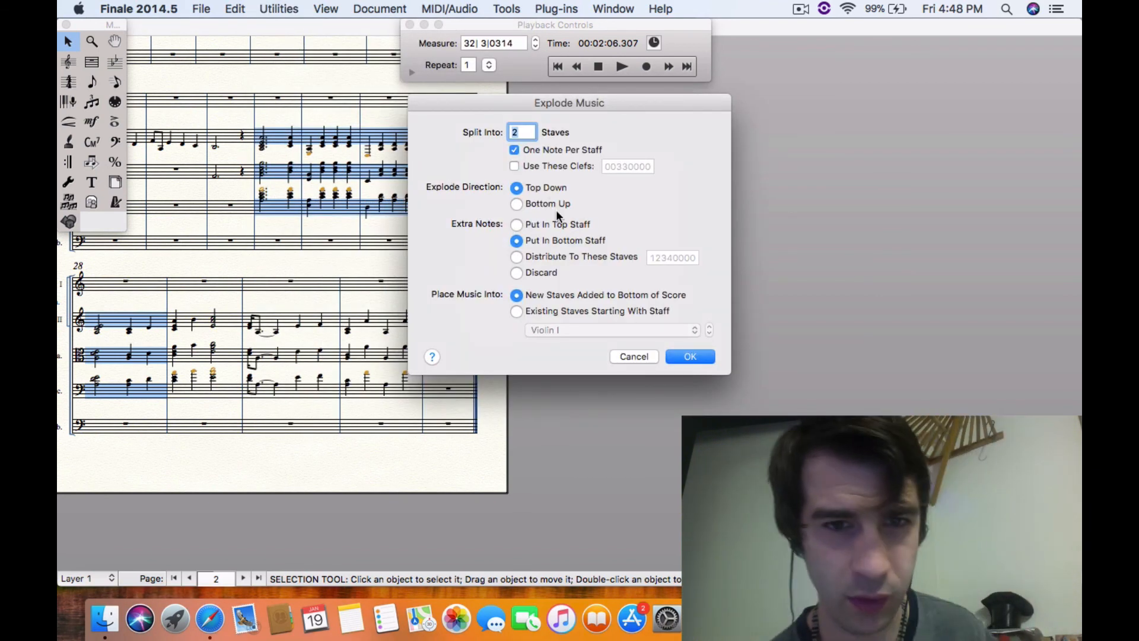
{"action": "type", "text": "3"}
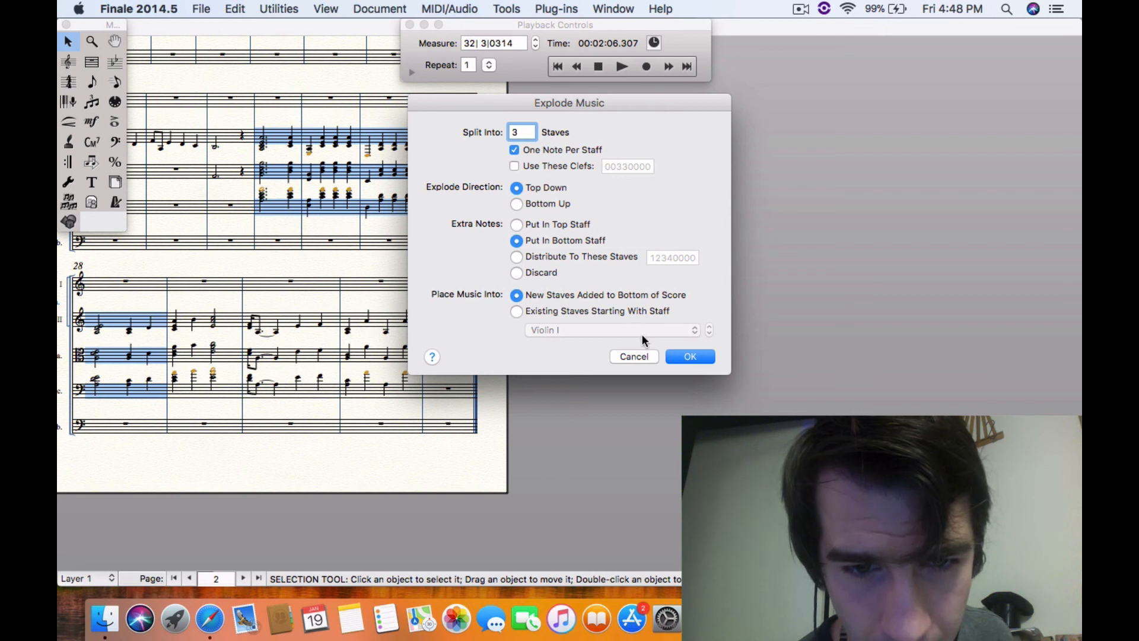
{"action": "left_click", "coordinate": [516, 312]}
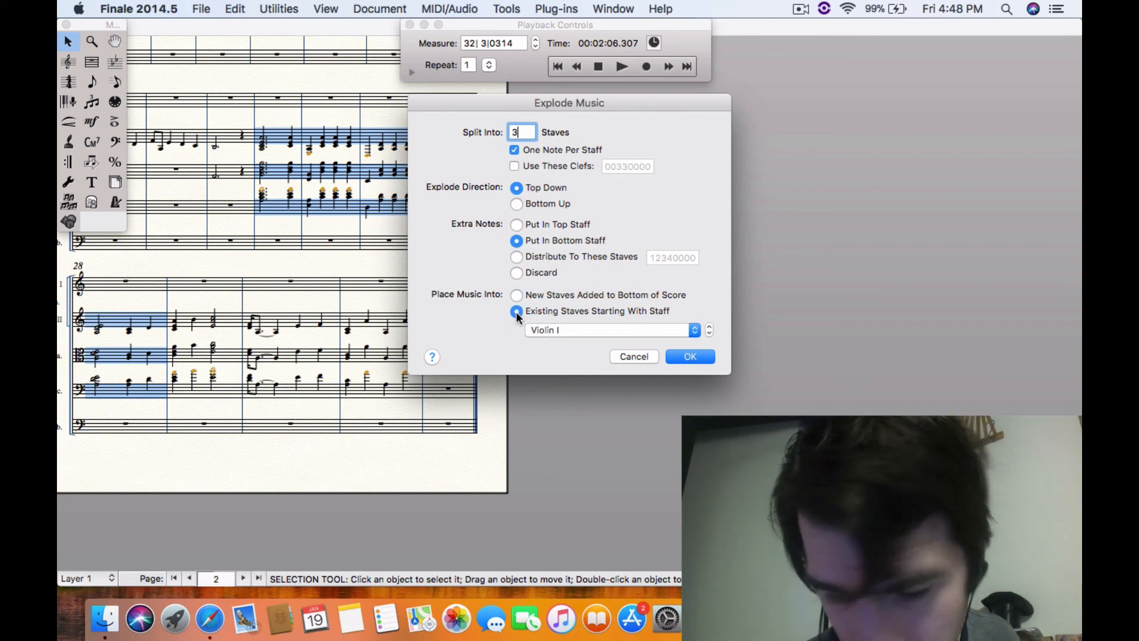
{"action": "left_click", "coordinate": [688, 357]}
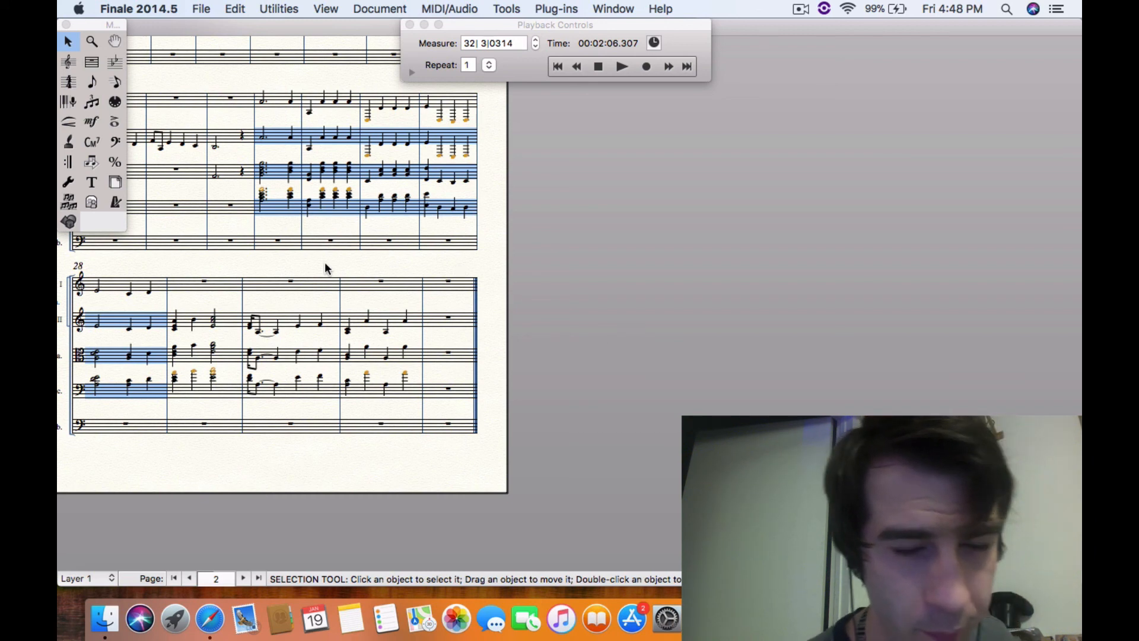
Explode measures 24 to 27 of Violin II through Contrabass into 4 existing staves starting with Violin I
{"action": "left_click", "coordinate": [367, 242]}
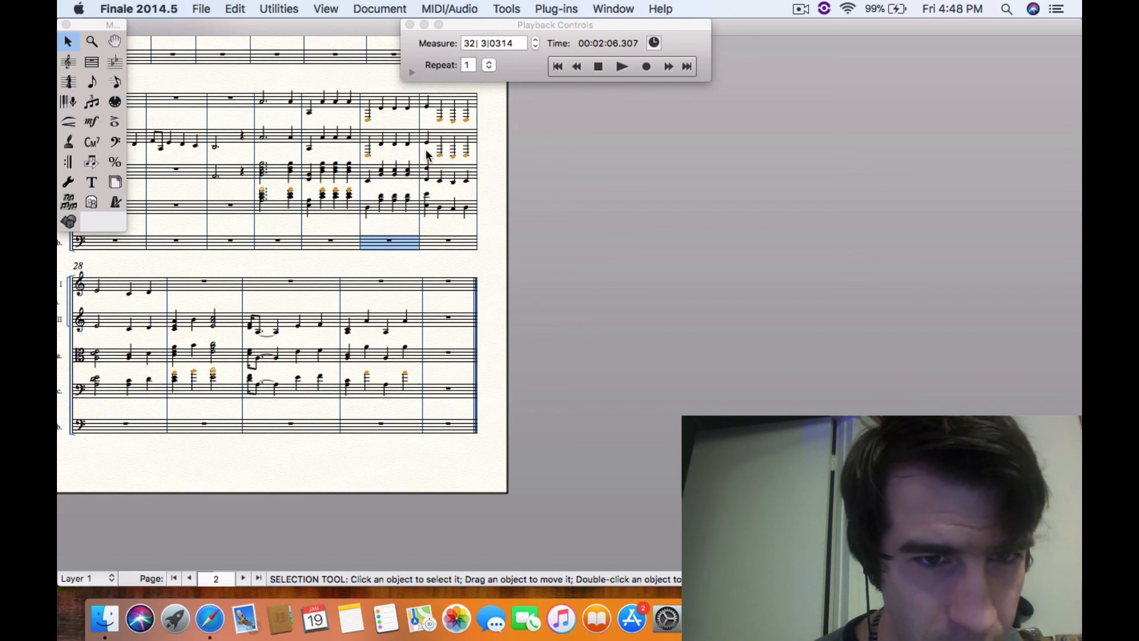
{"action": "left_click", "coordinate": [273, 173]}
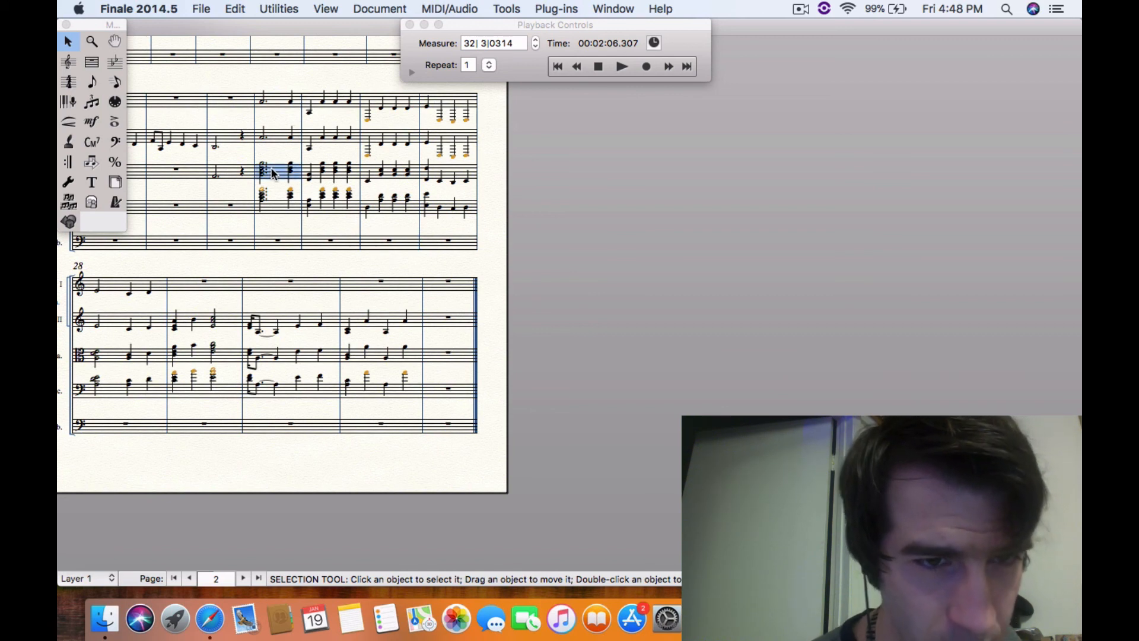
{"action": "left_click", "coordinate": [409, 214], "text": "shift"}
{"action": "left_click", "coordinate": [448, 245], "text": "shift"}
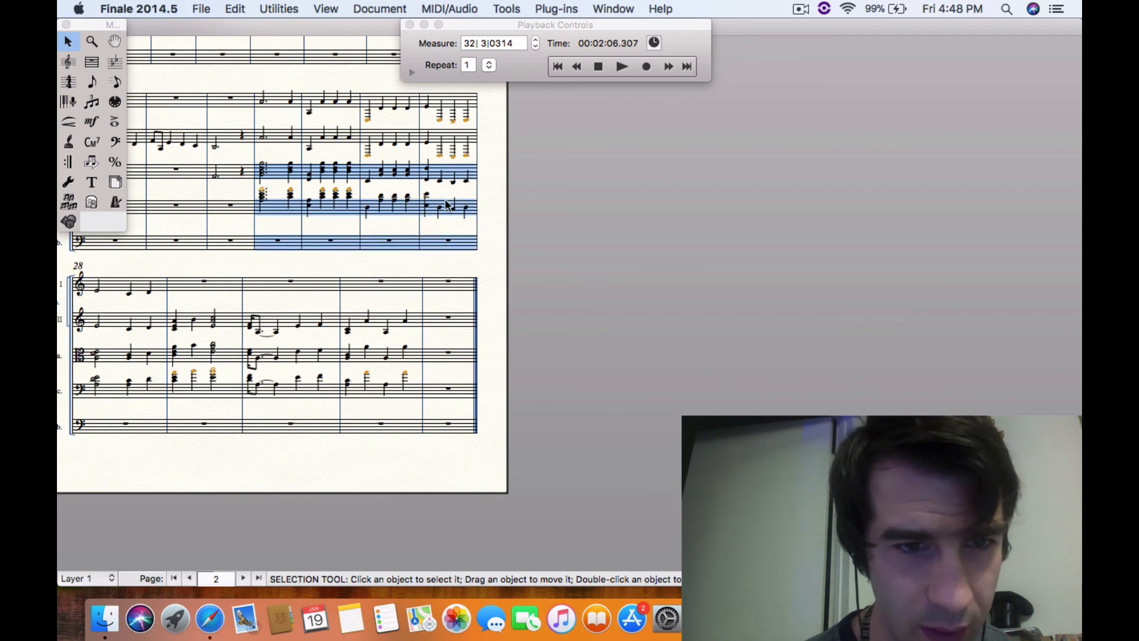
{"action": "left_click", "coordinate": [461, 141], "text": "shift"}
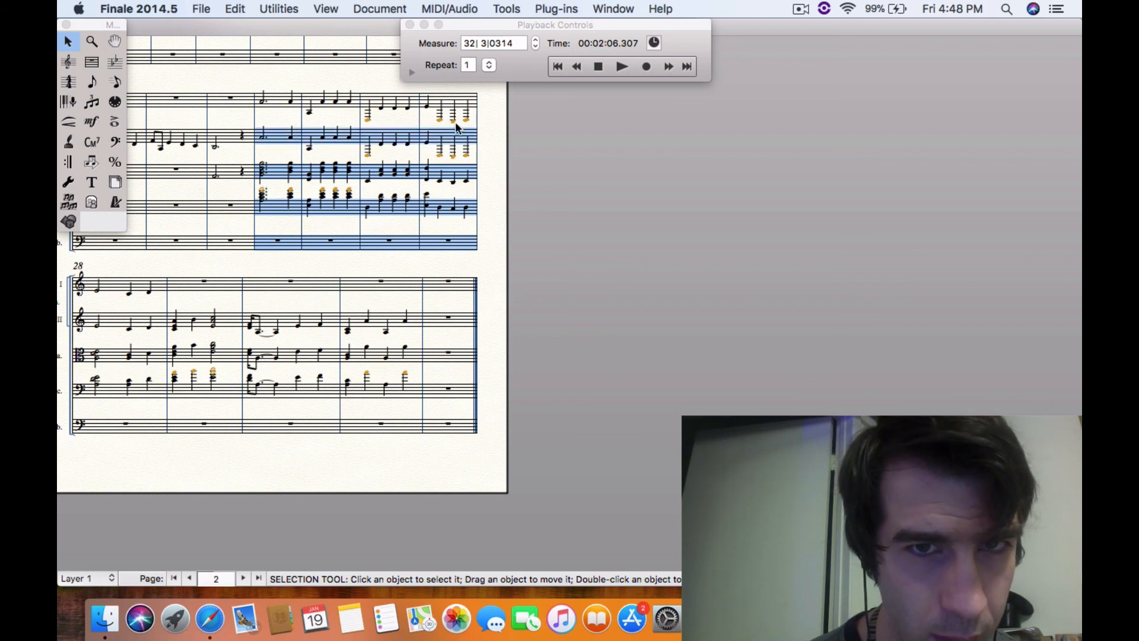
{"action": "left_click", "coordinate": [281, 9]}
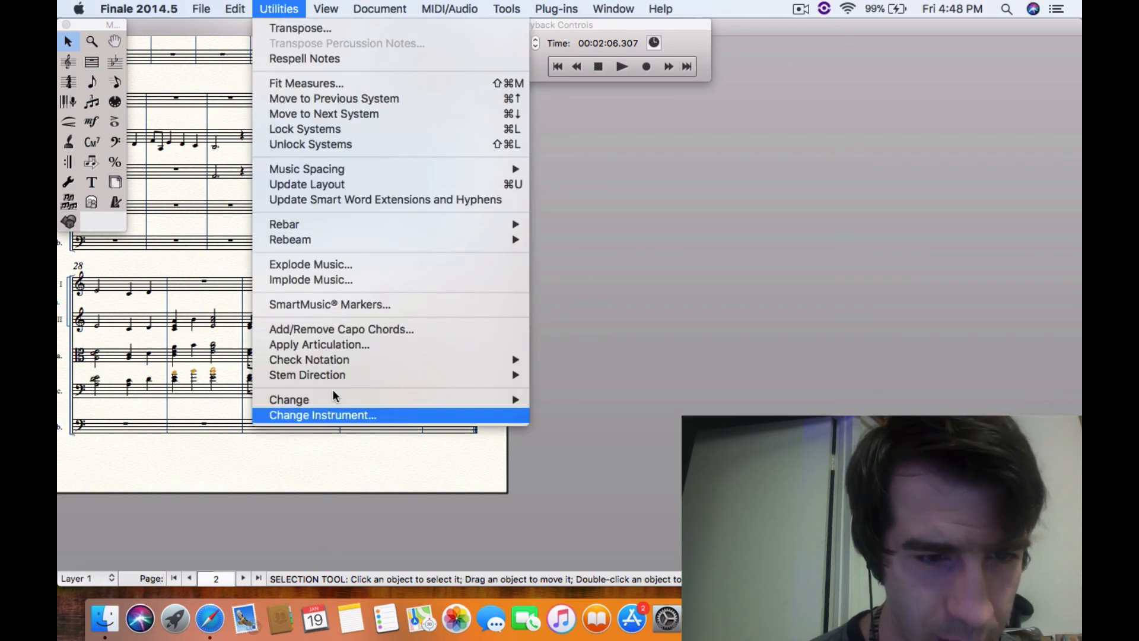
{"action": "left_click", "coordinate": [343, 263]}
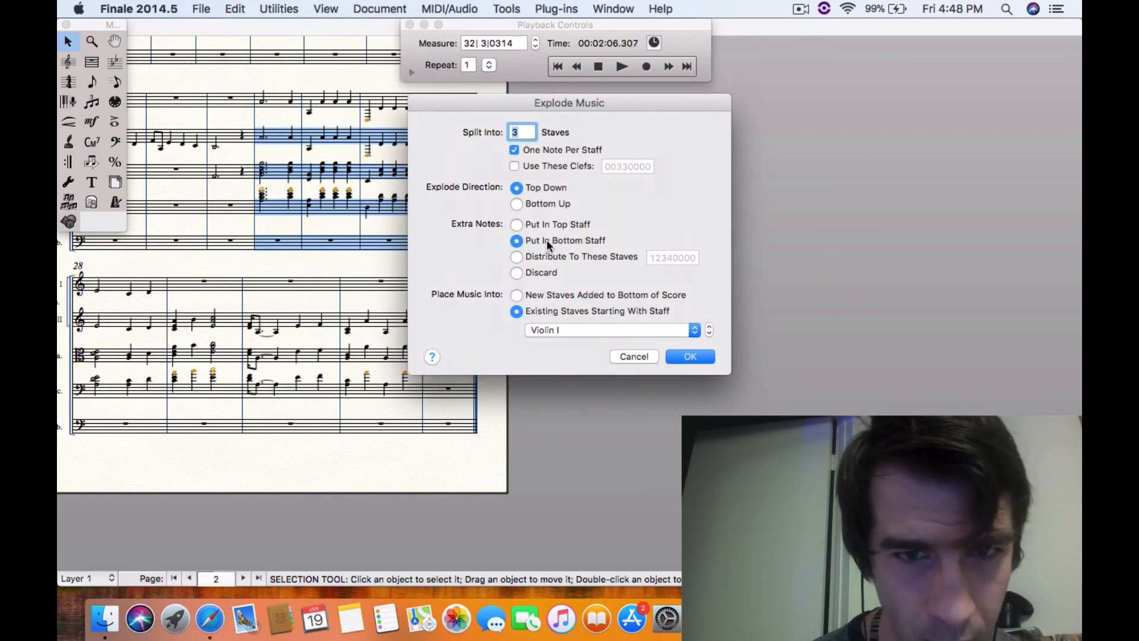
{"action": "type", "text": "4"}
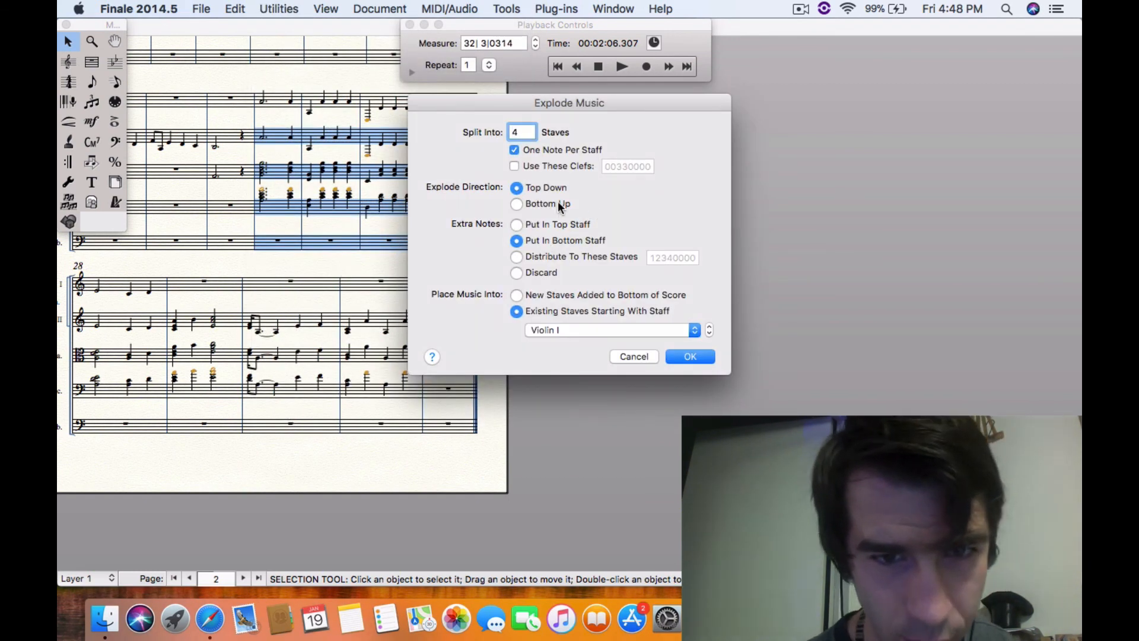
{"action": "left_click", "coordinate": [701, 357]}
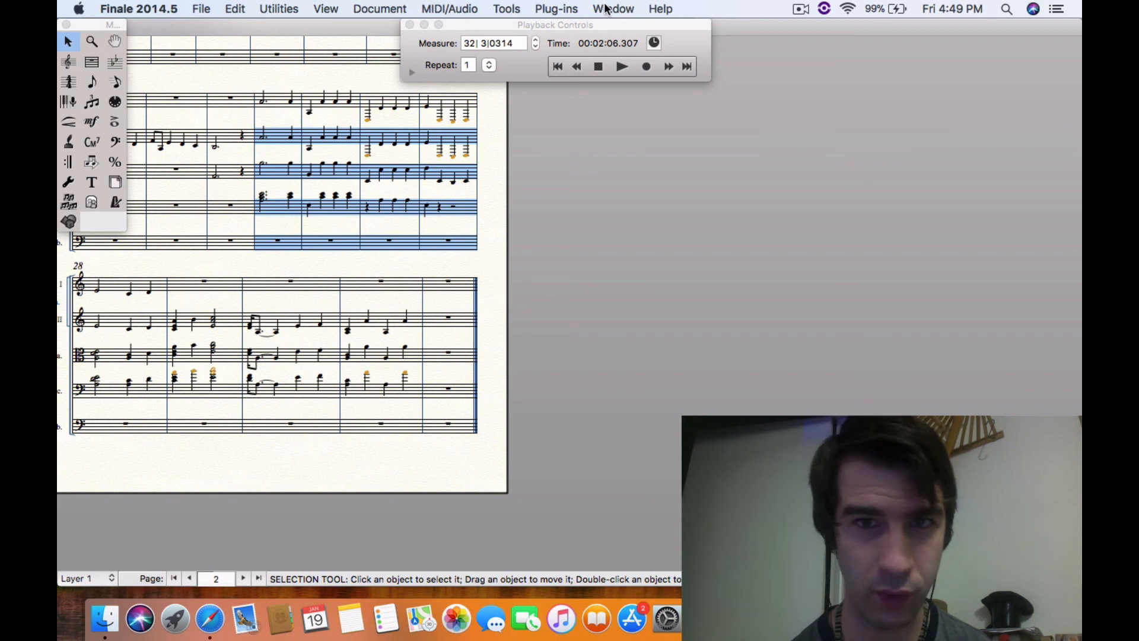
{"action": "left_click", "coordinate": [609, 10]}
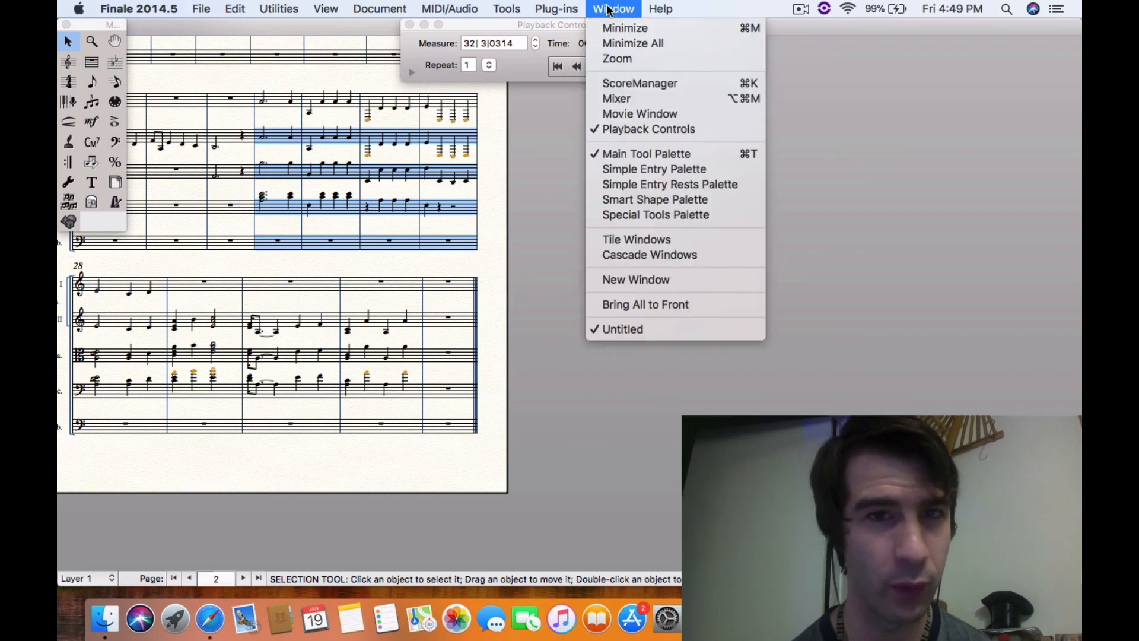
{"action": "left_click", "coordinate": [559, 166]}
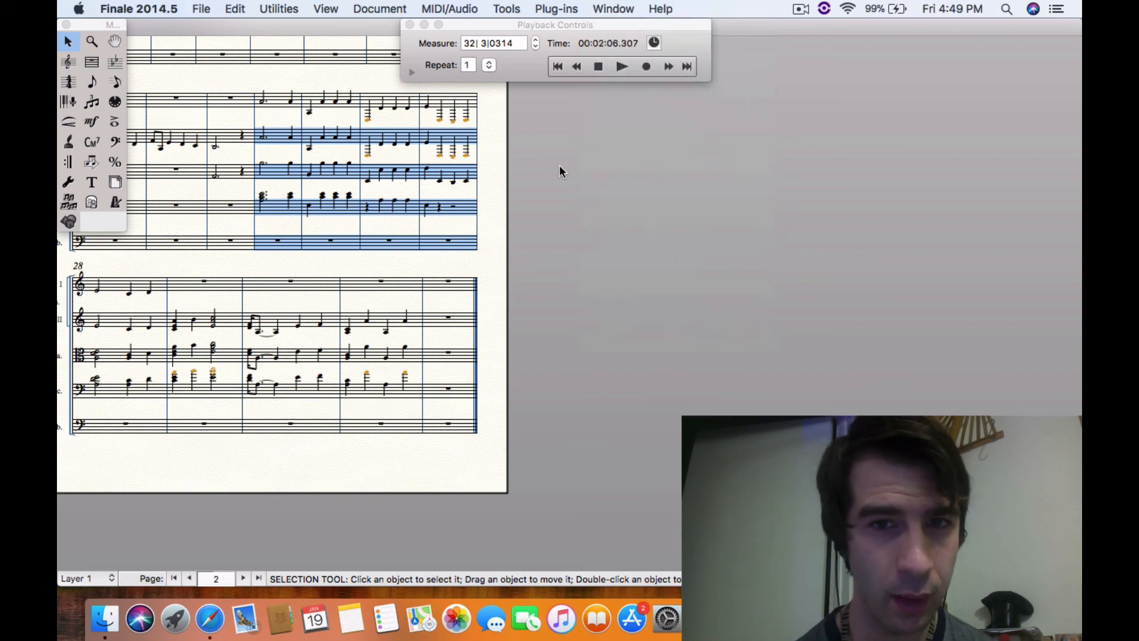